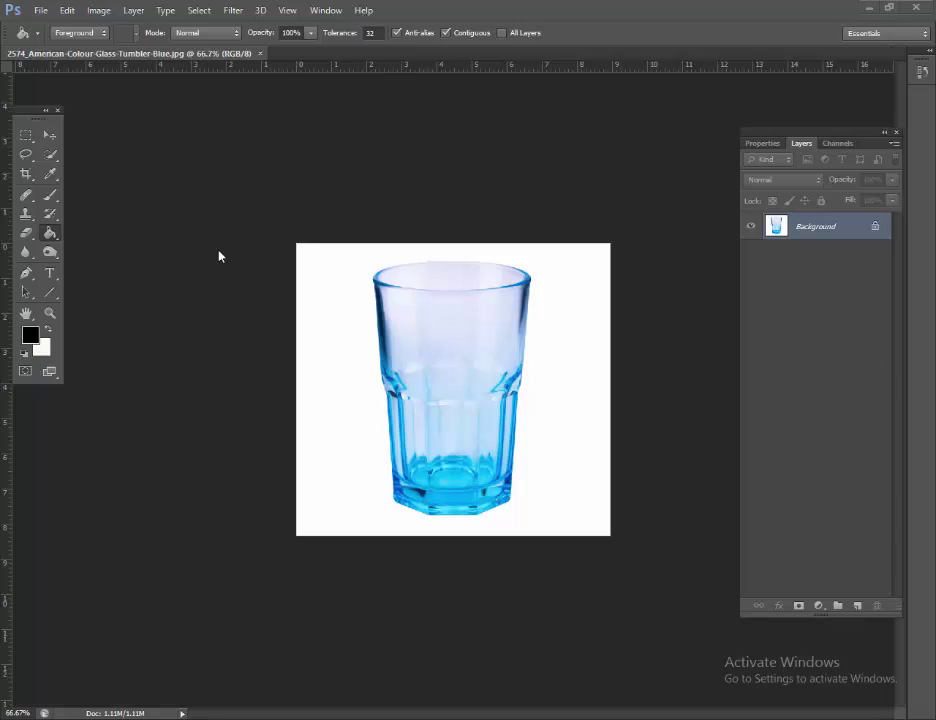
# Start a Pen tool path around the glass's lower left corner and trace it along the base to the flat bottom edge's right end.
pyautogui.hotkey('ctrl', '+')
pyautogui.hotkey('ctrl', '+')
pyautogui.hotkey('ctrl', '+')
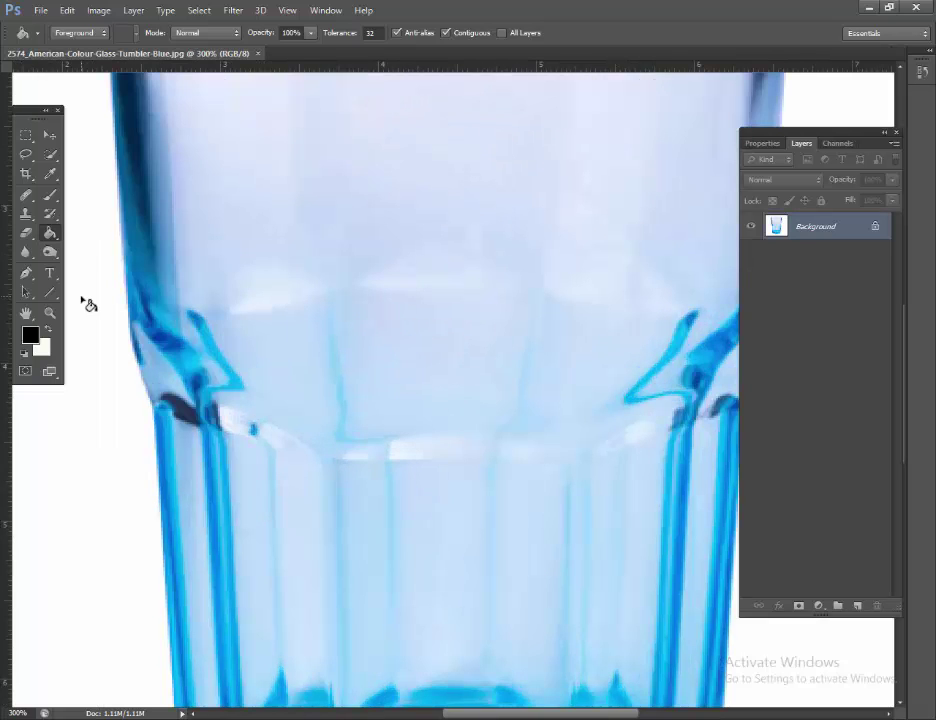
pyautogui.hotkey('ctrl', '+')
pyautogui.moveTo(144, 426); pyautogui.dragTo(184, 116)
pyautogui.click(27, 278)
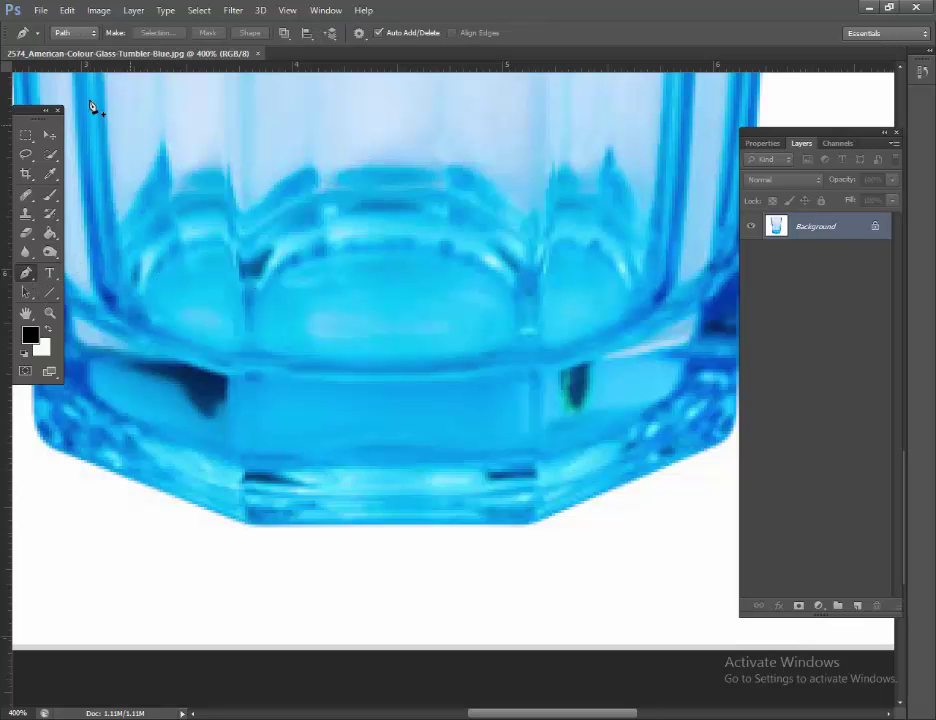
pyautogui.click(37, 428)
pyautogui.click(62, 453)
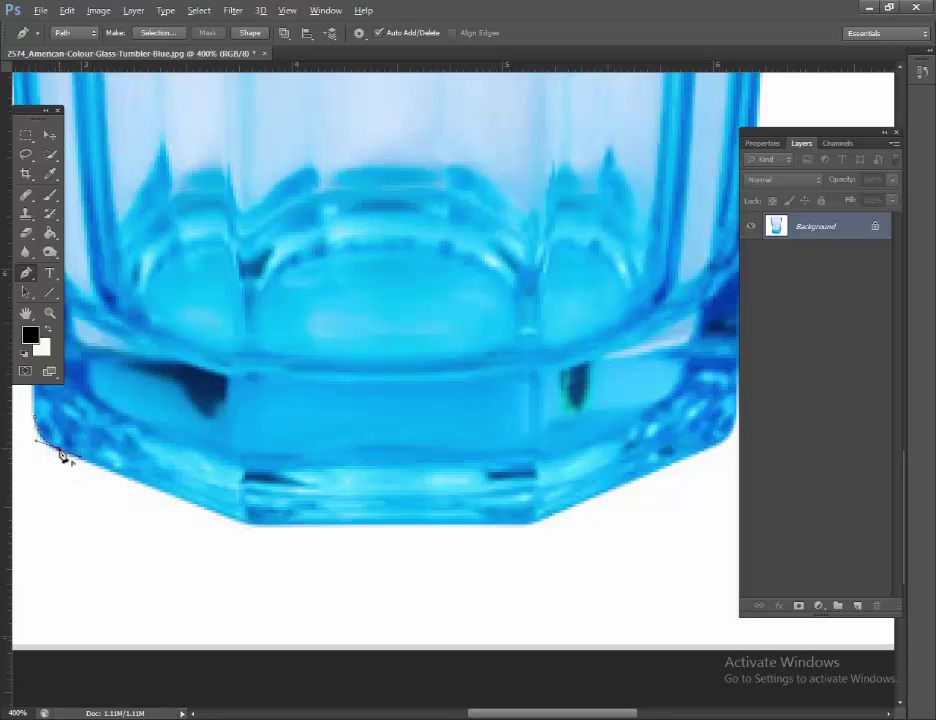
pyautogui.click(242, 521)
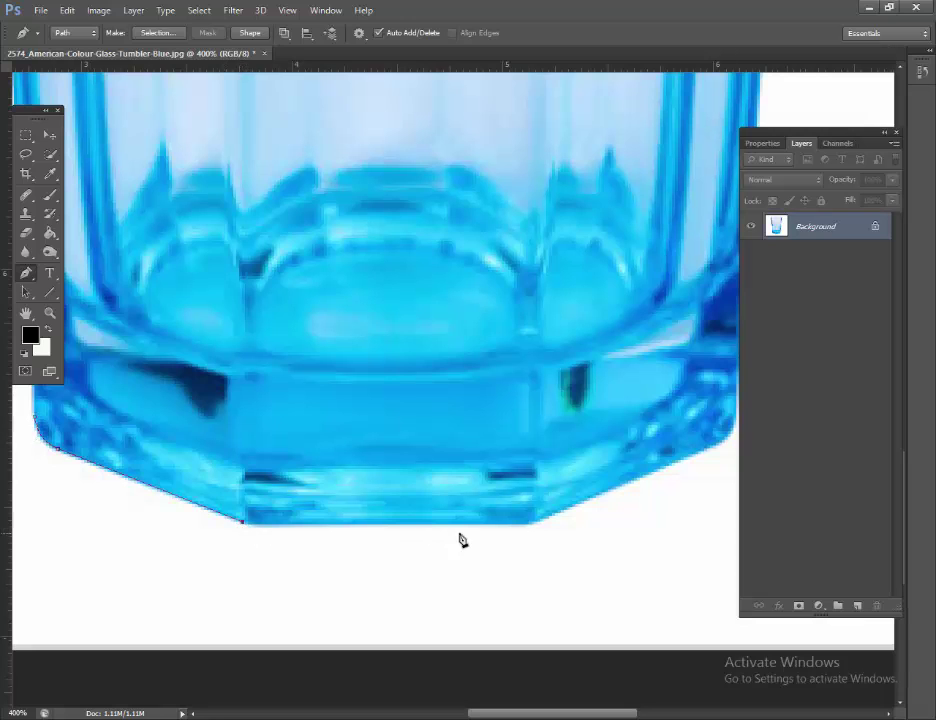
pyautogui.click(529, 523)
# Continue the path up the slanted base edge and around the glass's rounded lower right corner.
pyautogui.moveTo(548, 500); pyautogui.dragTo(360, 495)
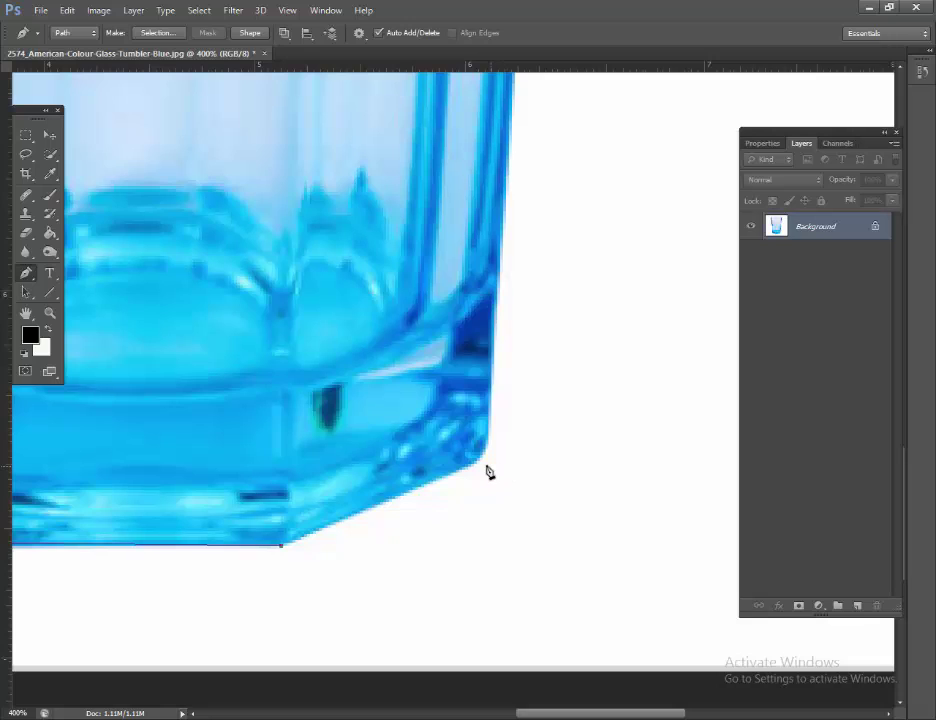
pyautogui.click(475, 466)
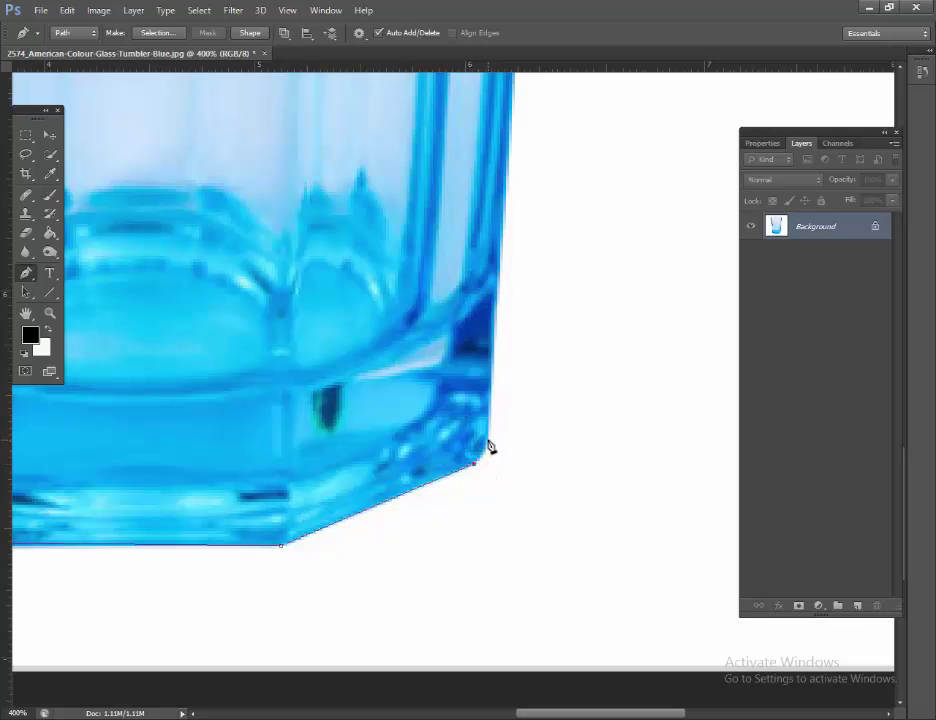
pyautogui.click(488, 438)
pyautogui.click(489, 421)
# Trace the path up the glass's lower right wall and along the angled notch at mid-height.
pyautogui.moveTo(466, 313); pyautogui.dragTo(437, 568)
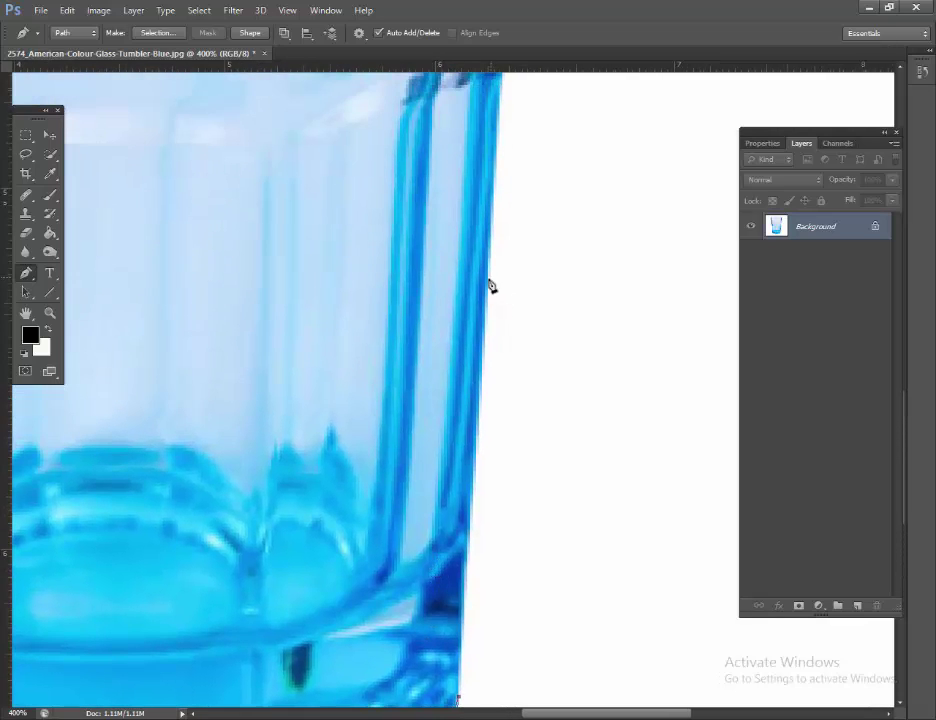
pyautogui.moveTo(487, 284); pyautogui.dragTo(464, 591)
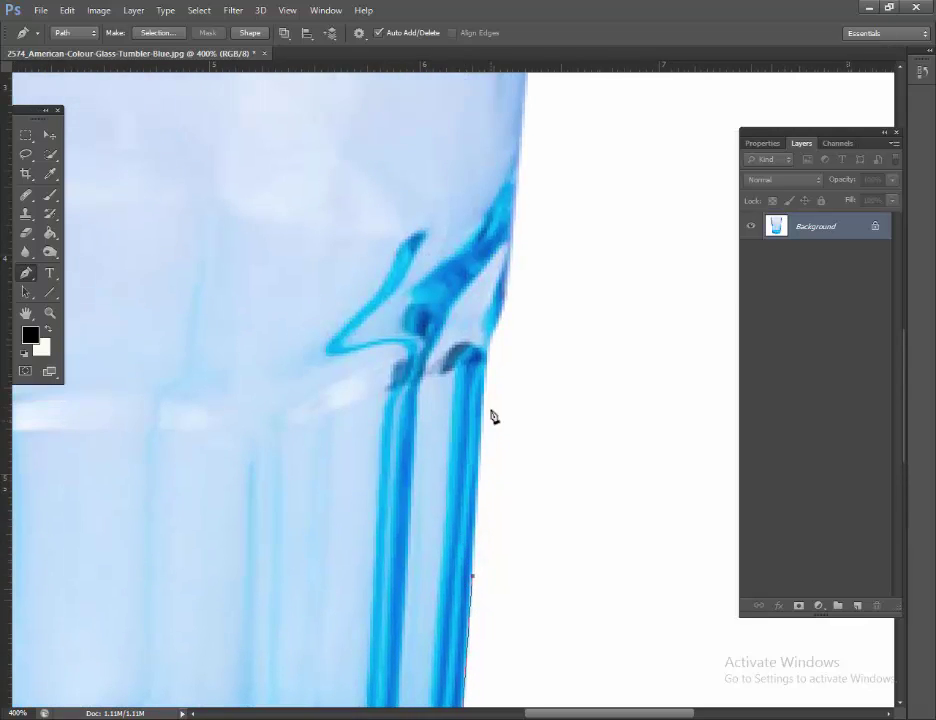
pyautogui.click(487, 346)
pyautogui.click(500, 312)
# Extend the path up the glass's upper right wall to just below the rim.
pyautogui.moveTo(500, 312); pyautogui.dragTo(480, 378)
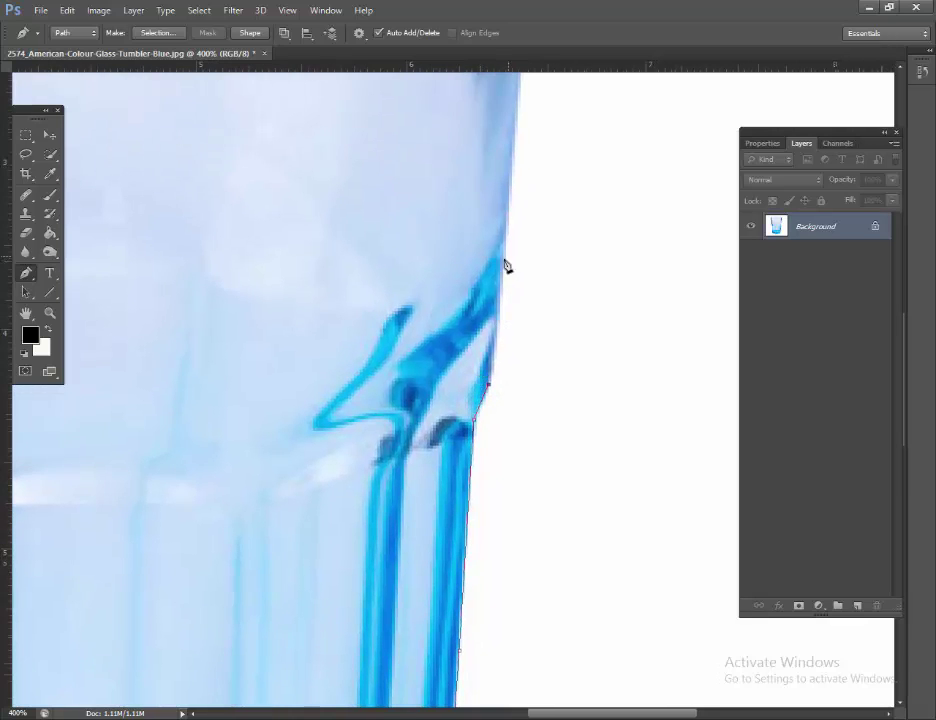
pyautogui.moveTo(393, 434); pyautogui.dragTo(393, 489)
pyautogui.moveTo(452, 145); pyautogui.dragTo(389, 355)
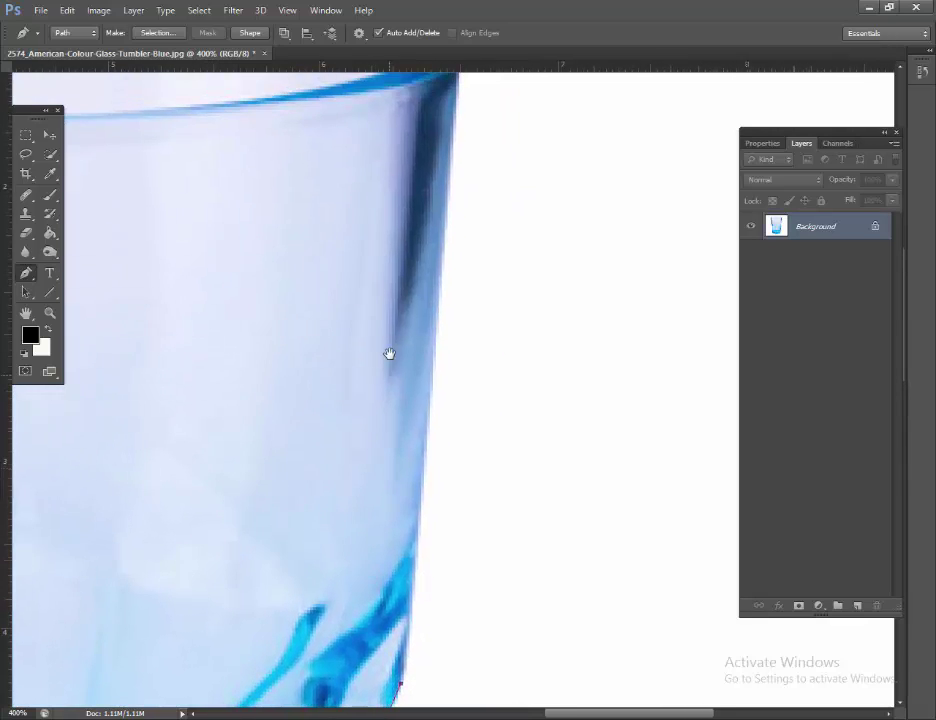
pyautogui.click(447, 215)
pyautogui.moveTo(441, 178); pyautogui.dragTo(372, 512)
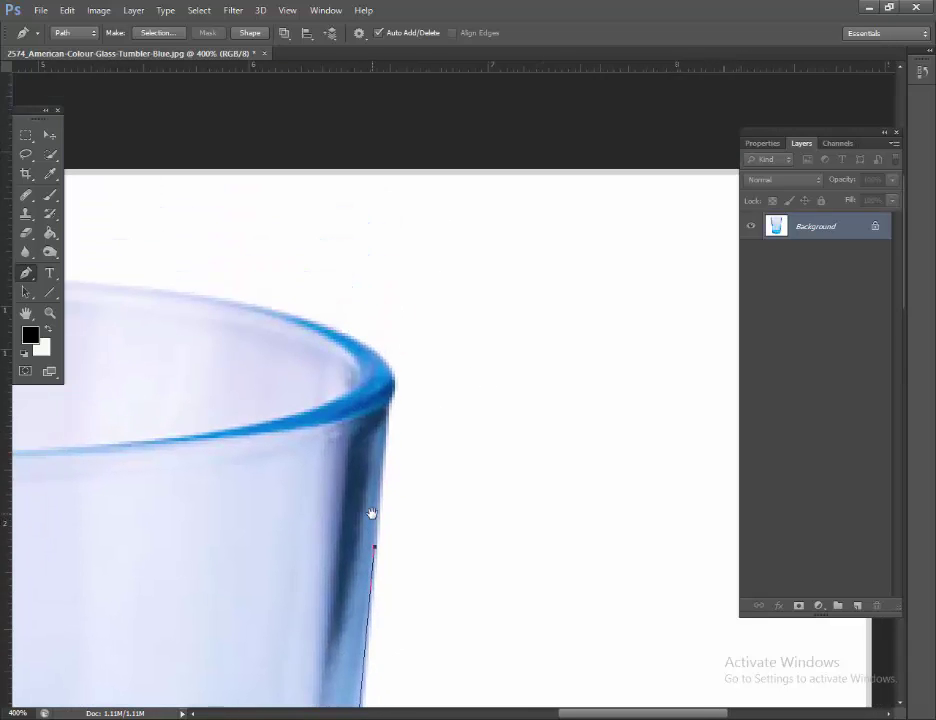
pyautogui.click(391, 406)
# Curve the path around the rim's right end and along the right part of its back edge, finishing on a corner point.
pyautogui.moveTo(330, 327); pyautogui.dragTo(240, 293)
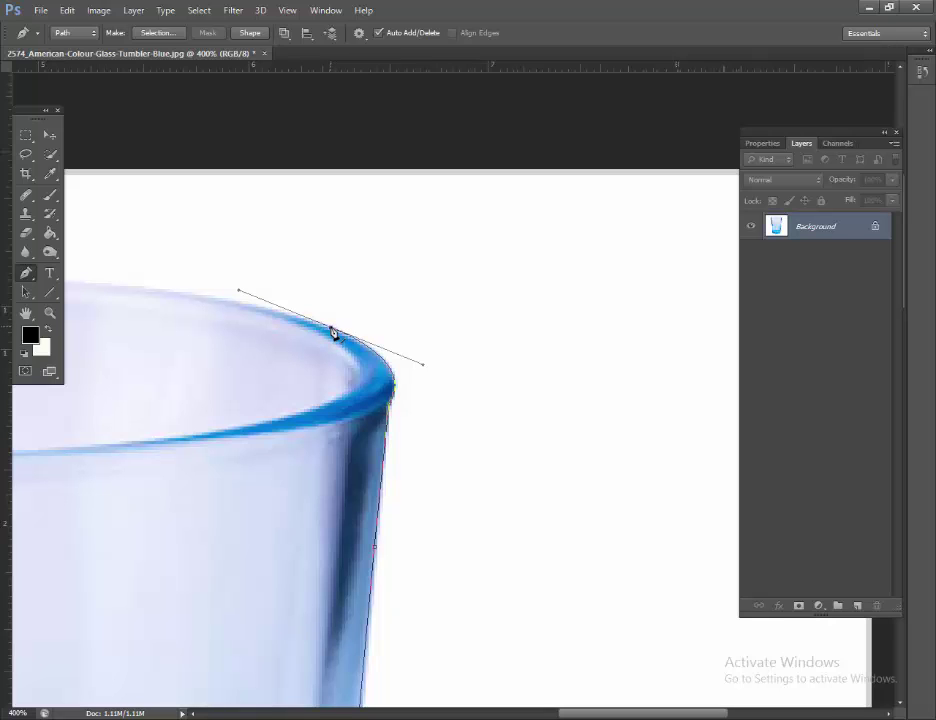
pyautogui.moveTo(307, 330); pyautogui.dragTo(553, 372)
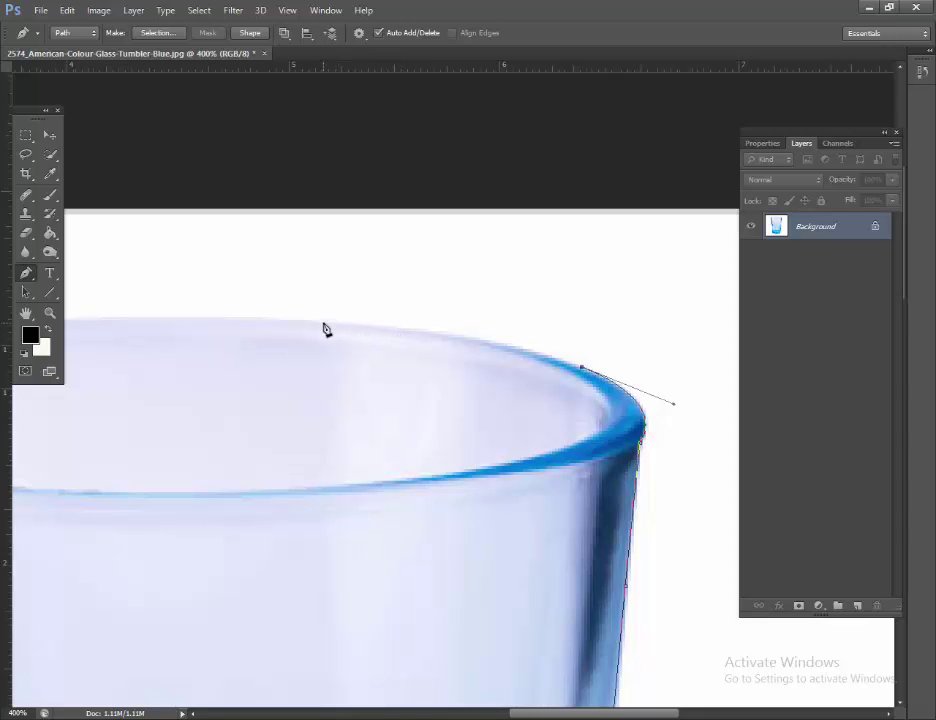
pyautogui.moveTo(323, 323); pyautogui.dragTo(230, 332)
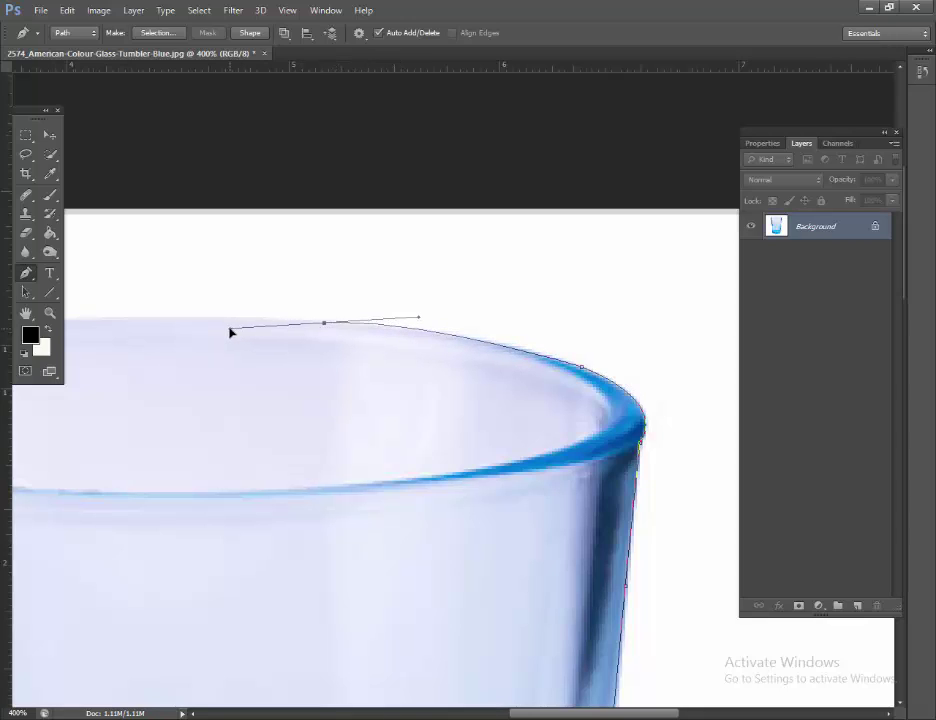
pyautogui.keyDown('alt'); pyautogui.click(323, 323); pyautogui.keyUp('alt')
# Trace curved path segments along the left part of the rim's back edge and around its left end.
pyautogui.moveTo(309, 337); pyautogui.dragTo(758, 355)
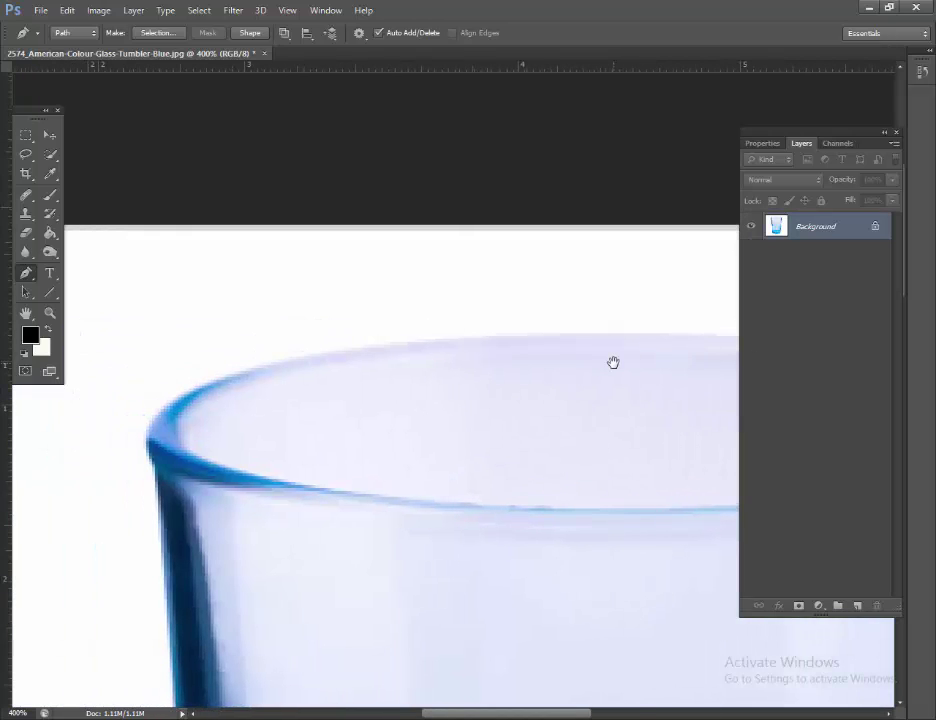
pyautogui.moveTo(612, 363); pyautogui.dragTo(504, 375)
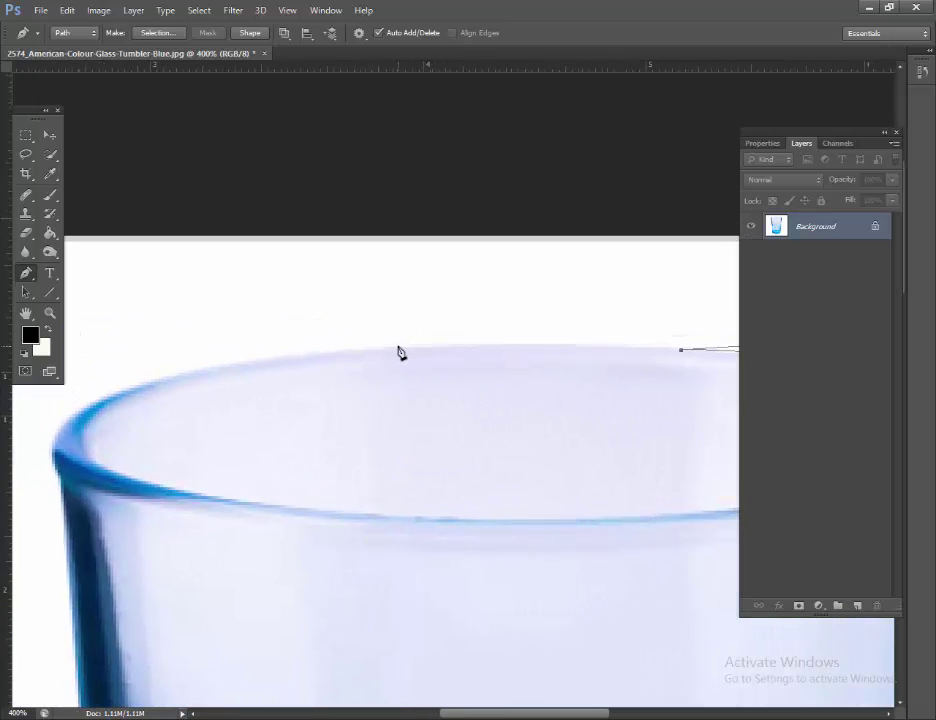
pyautogui.moveTo(397, 347); pyautogui.dragTo(354, 359)
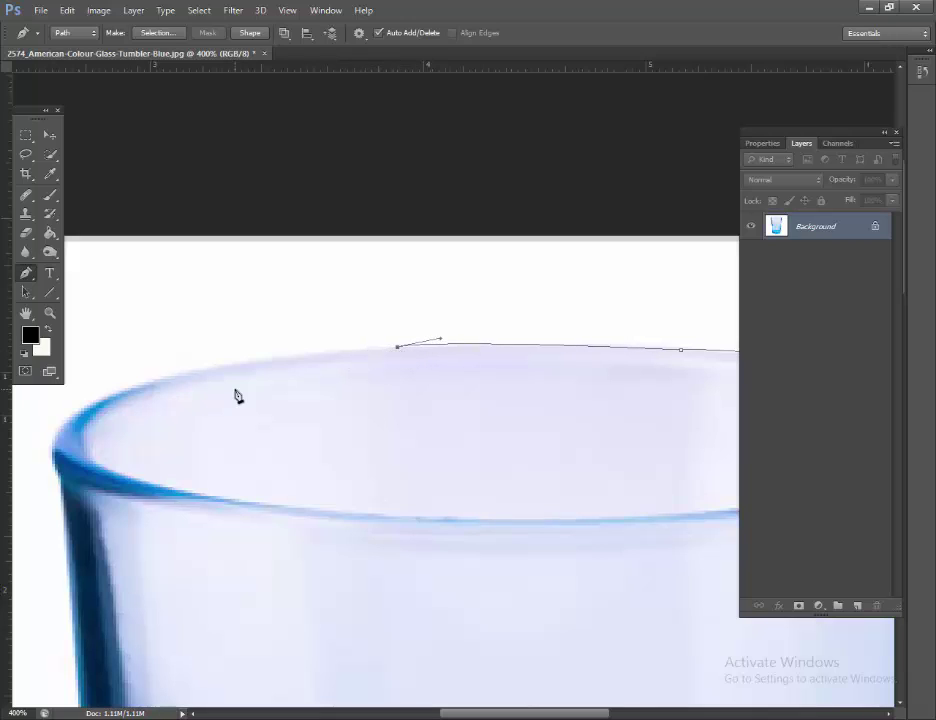
pyautogui.click(136, 389)
pyautogui.moveTo(136, 389); pyautogui.dragTo(44, 416)
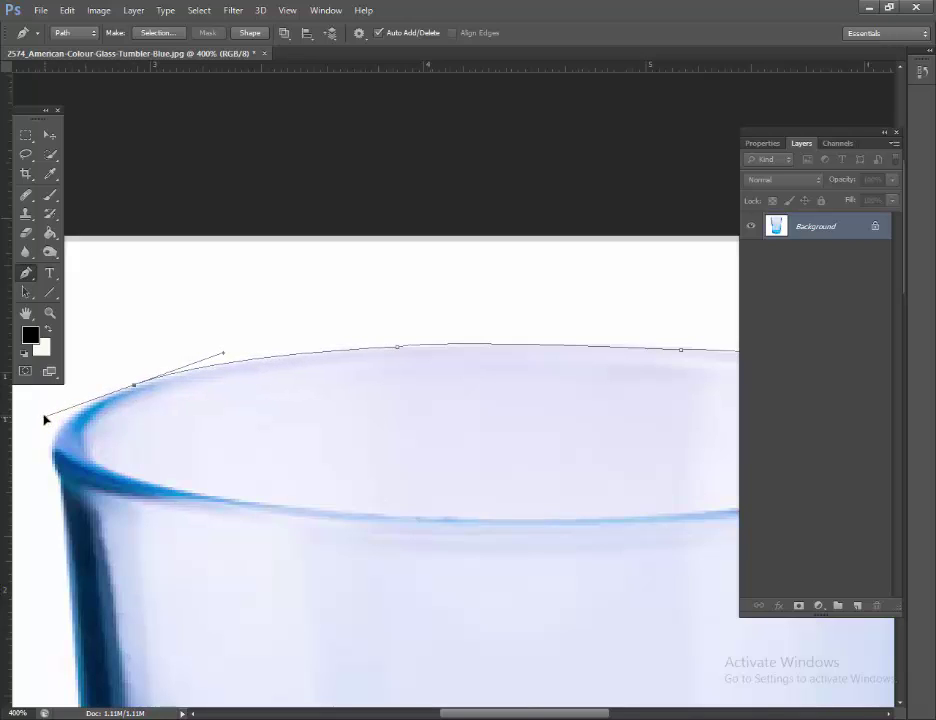
pyautogui.keyDown('alt'); pyautogui.click(136, 389); pyautogui.keyUp('alt')
pyautogui.moveTo(144, 416); pyautogui.dragTo(195, 339)
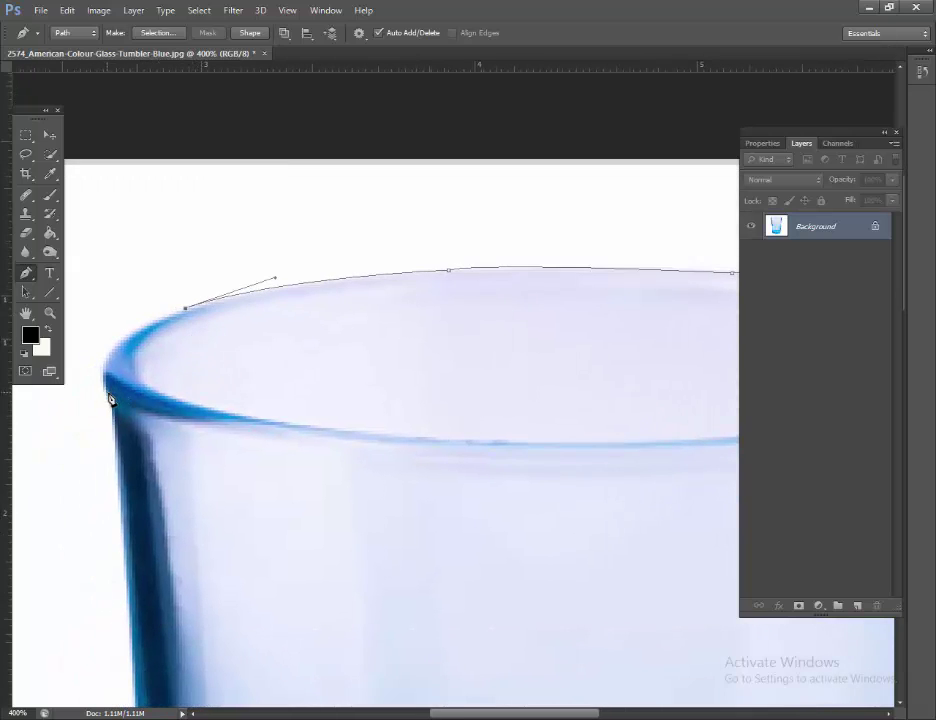
pyautogui.moveTo(109, 396); pyautogui.dragTo(147, 453)
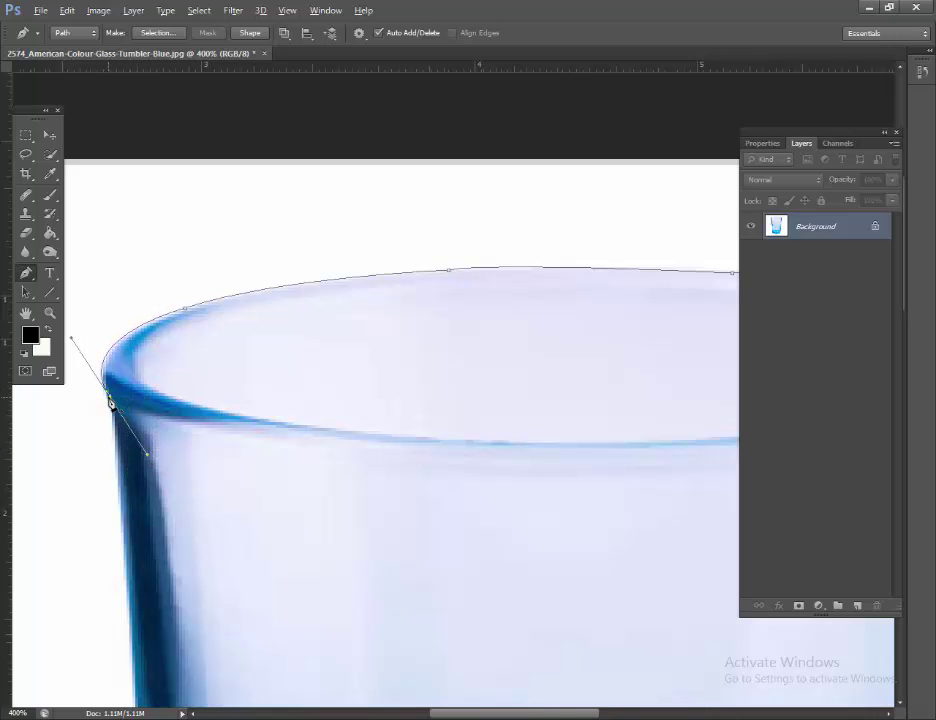
pyautogui.click(111, 402)
# Bring the path down the glass's upper left wall and around the angled notch at mid-height.
pyautogui.moveTo(171, 457); pyautogui.dragTo(190, 306)
pyautogui.click(154, 480)
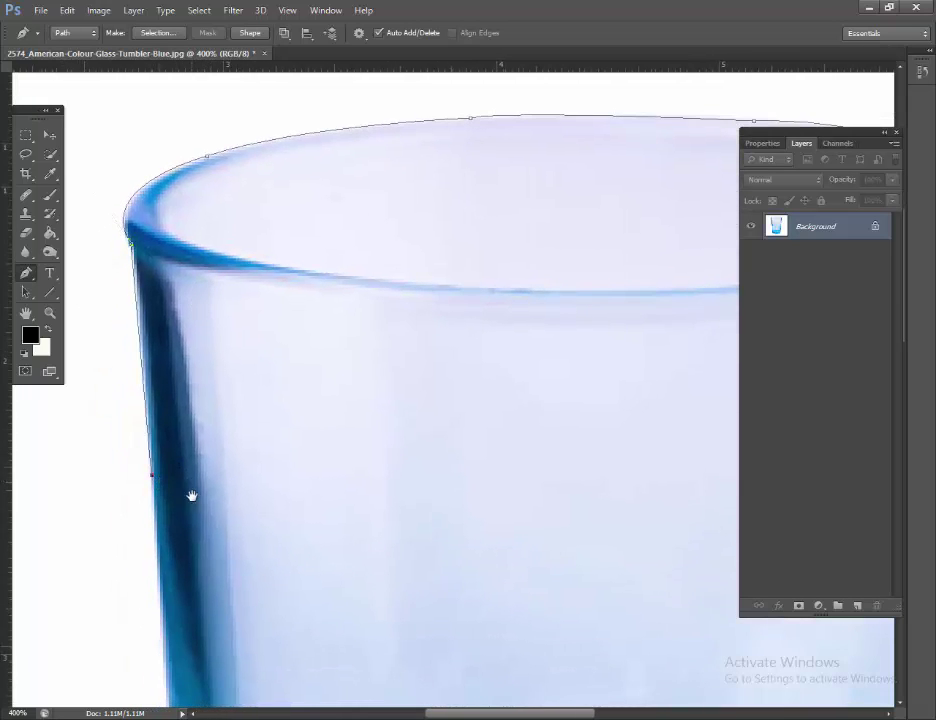
pyautogui.moveTo(192, 495); pyautogui.dragTo(213, 269)
pyautogui.click(191, 486)
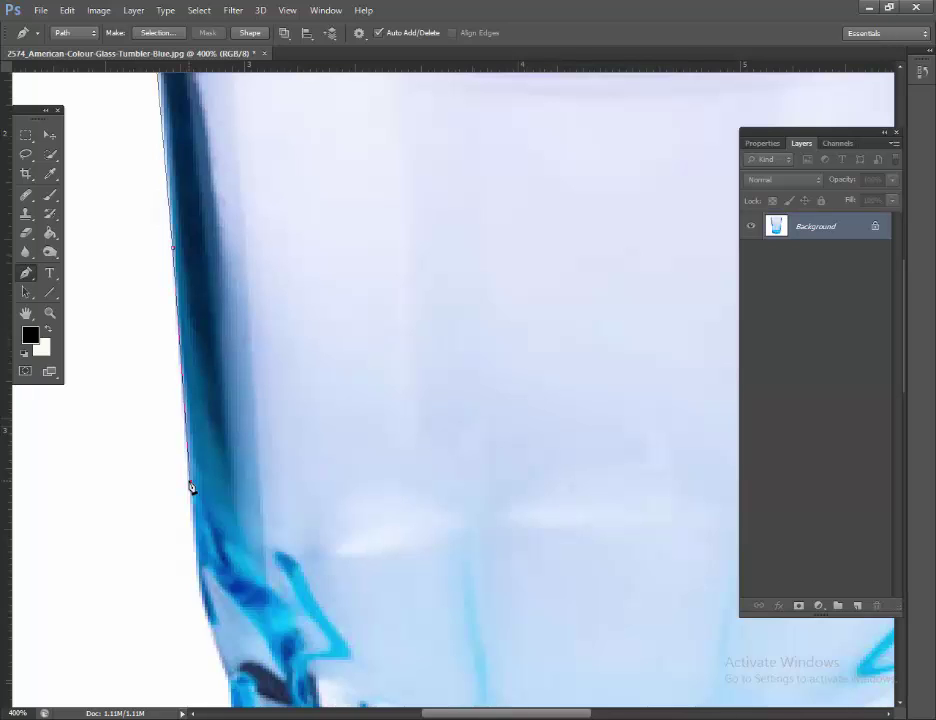
pyautogui.moveTo(228, 490); pyautogui.dragTo(199, 319)
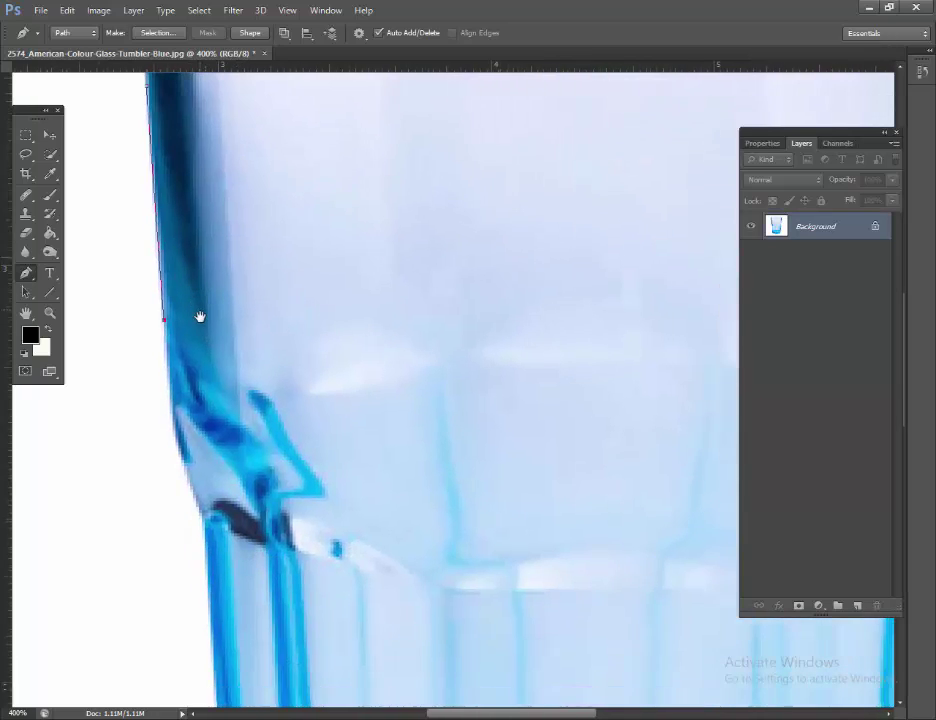
pyautogui.click(173, 407)
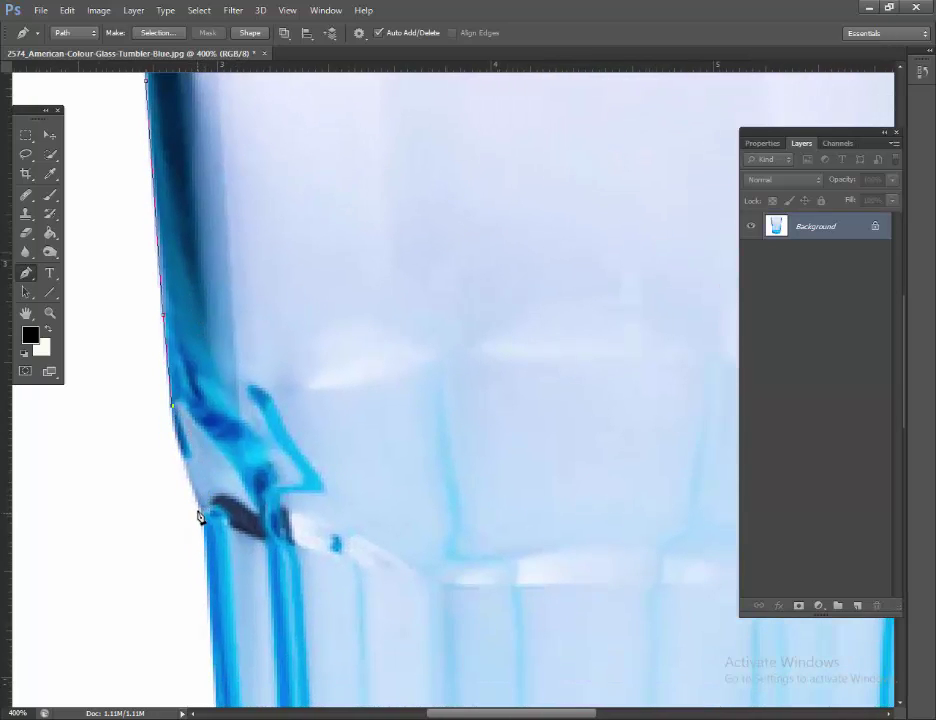
pyautogui.moveTo(201, 510); pyautogui.dragTo(208, 518)
# Trace the path down the glass's lower left wall and close it at its starting anchor point.
pyautogui.moveTo(243, 523); pyautogui.dragTo(268, 219)
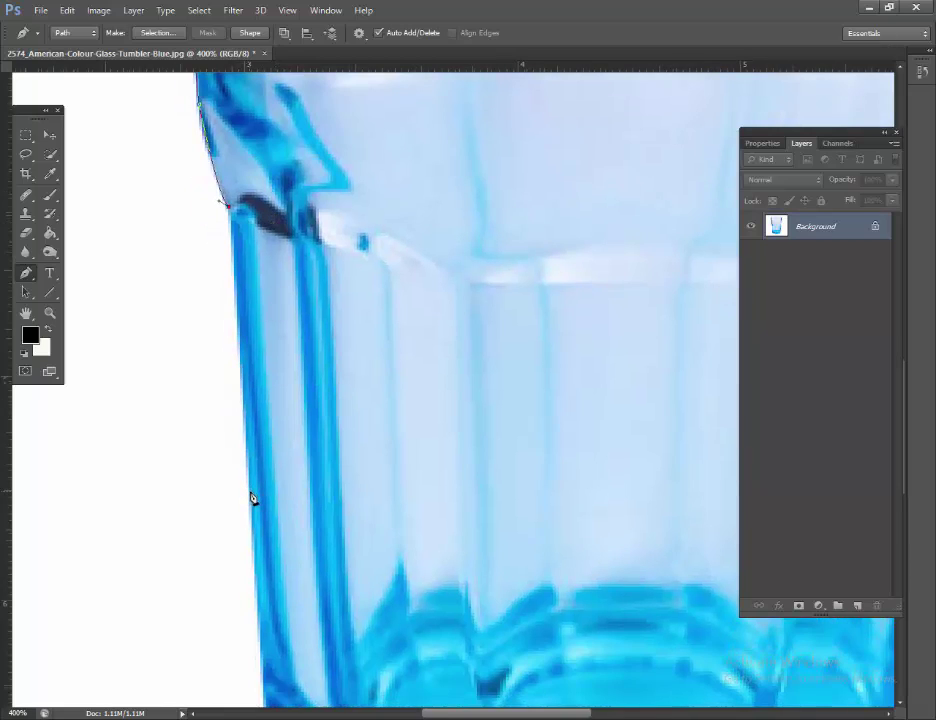
pyautogui.click(250, 494)
pyautogui.moveTo(267, 545); pyautogui.dragTo(278, 248)
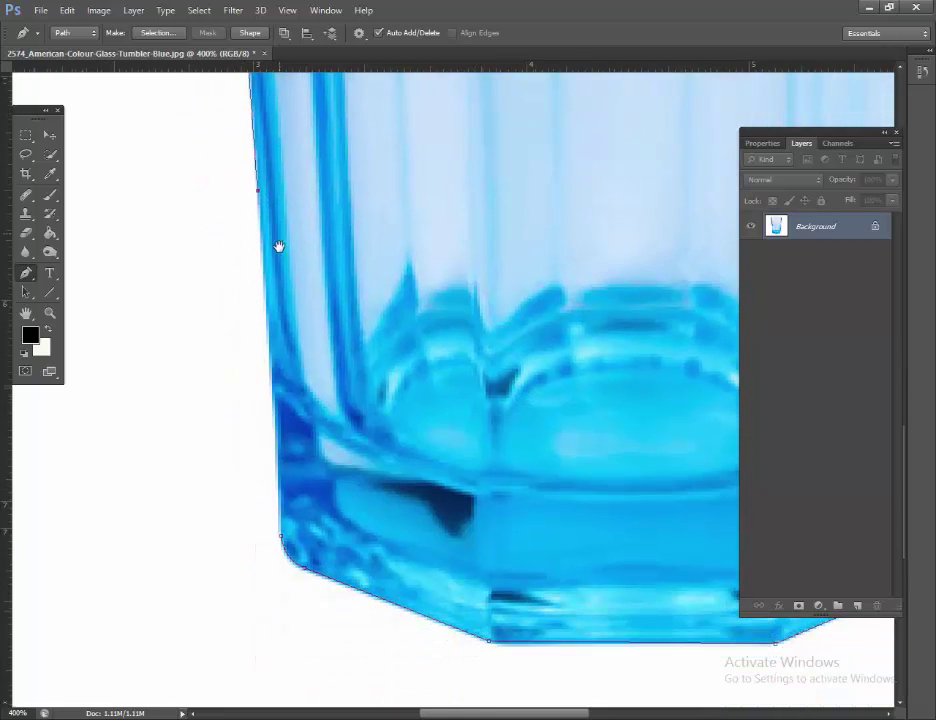
pyautogui.click(277, 432)
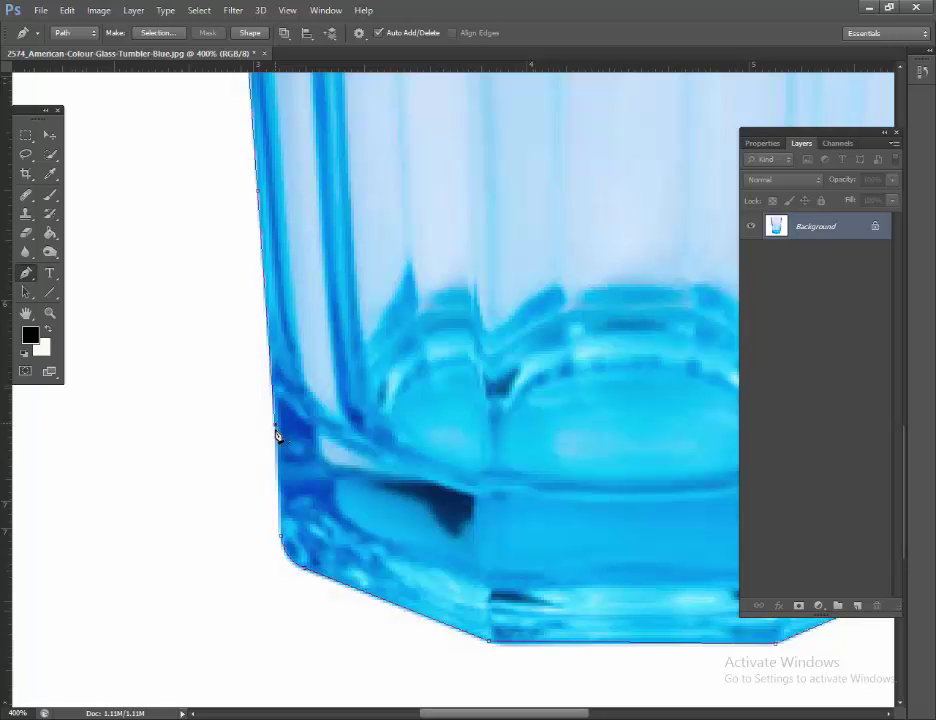
pyautogui.click(281, 541)
# Convert the closed path into a new anti-aliased selection with a feather radius of 0 pixels.
pyautogui.rightClick(489, 257)
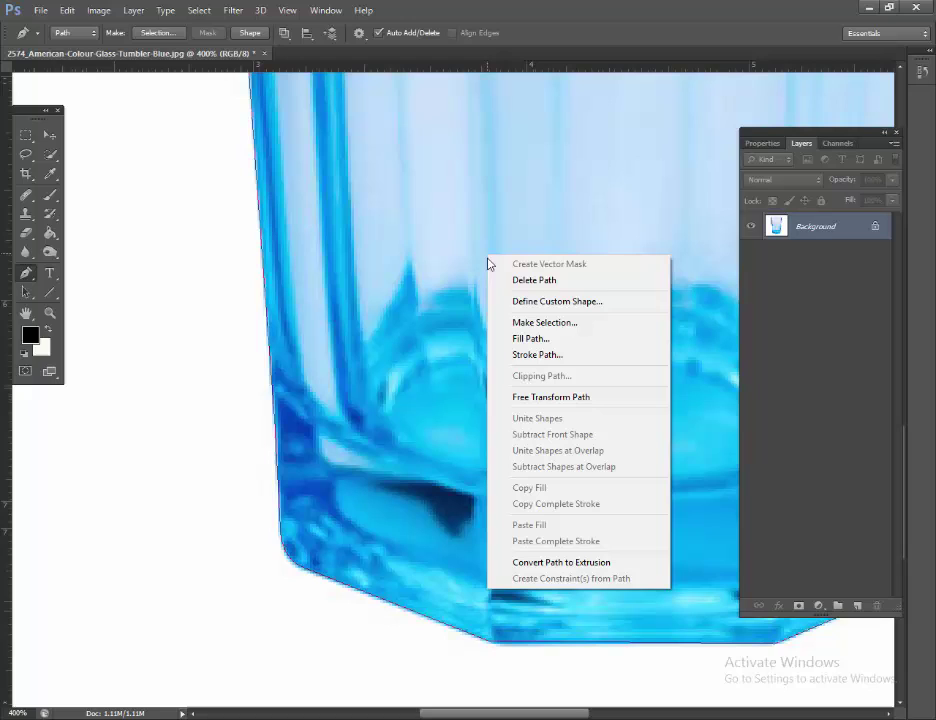
pyautogui.click(544, 322)
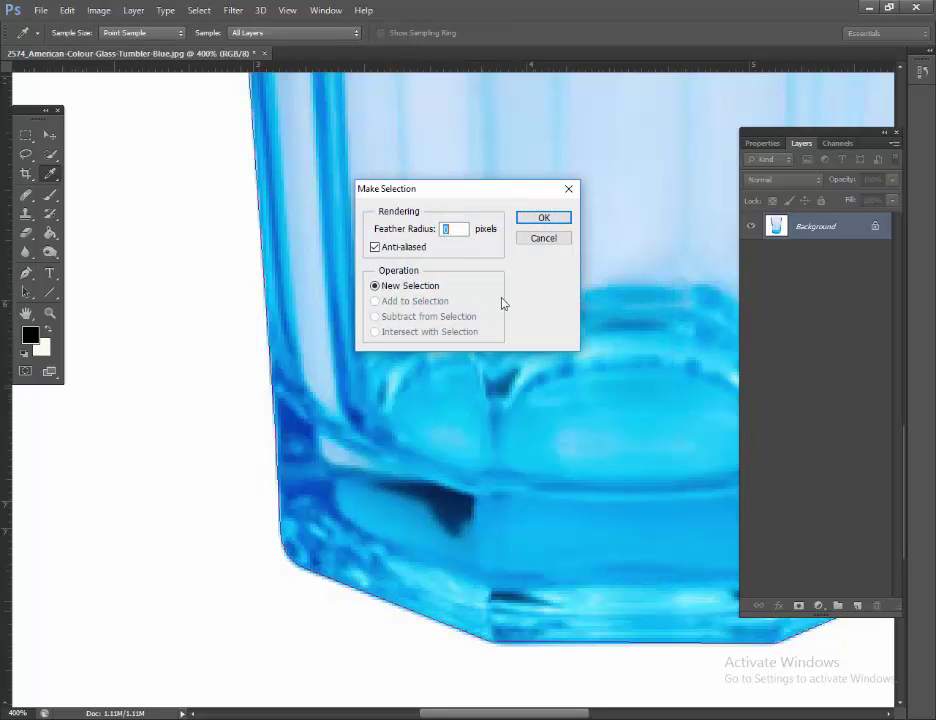
pyautogui.click(540, 219)
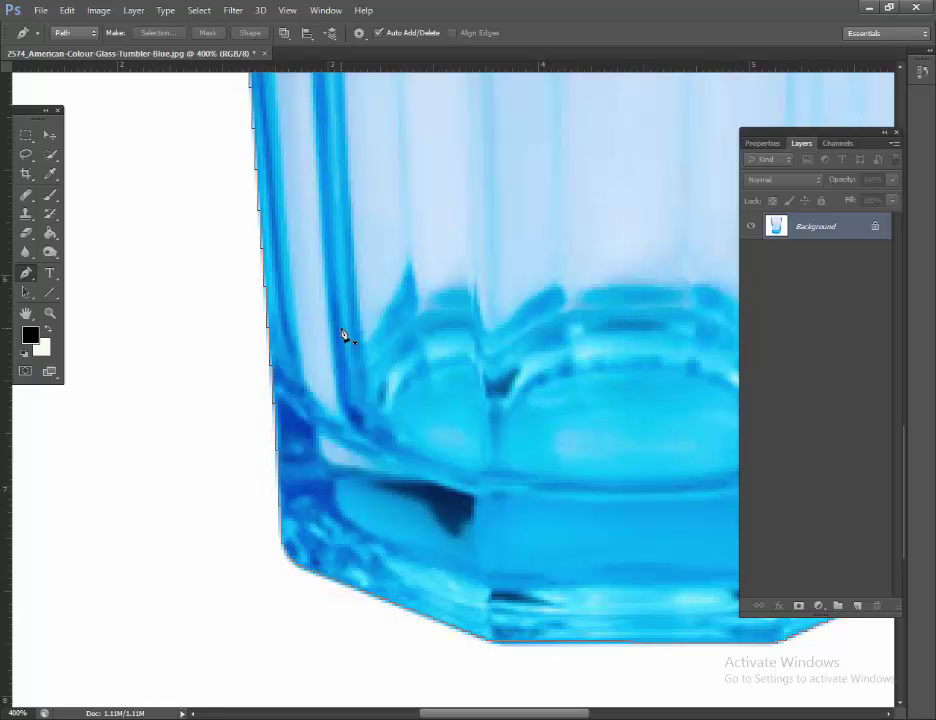
# Invert the glass selection, try a Content-Aware fill in Normal mode at 100% opacity on the surrounding background, and undo it.
pyautogui.hotkey('ctrl', '0')
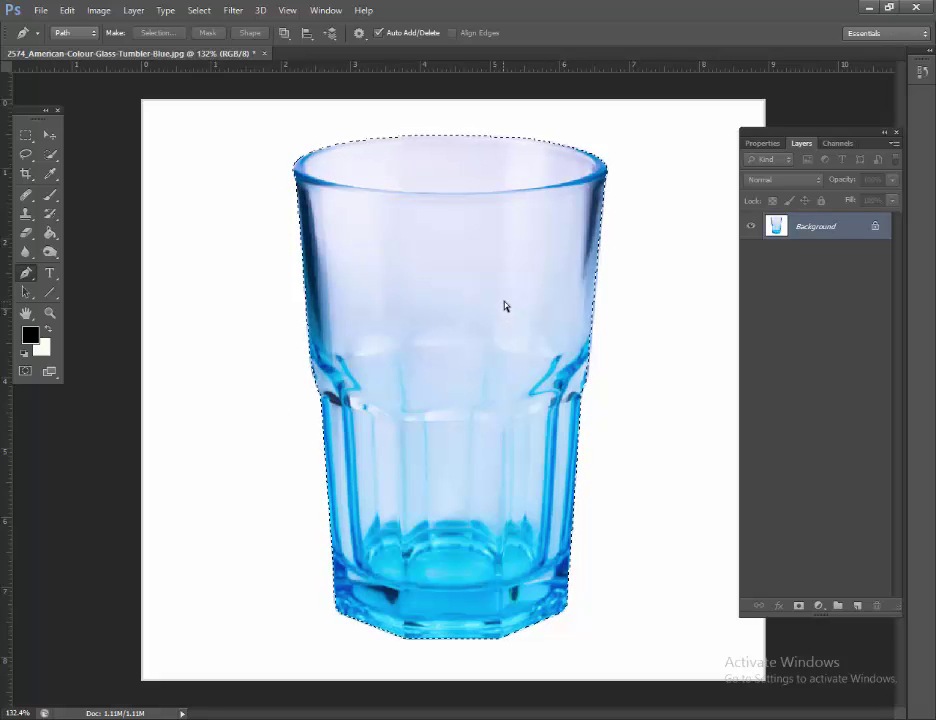
pyautogui.hotkey('ctrl', 'shift', 'i')
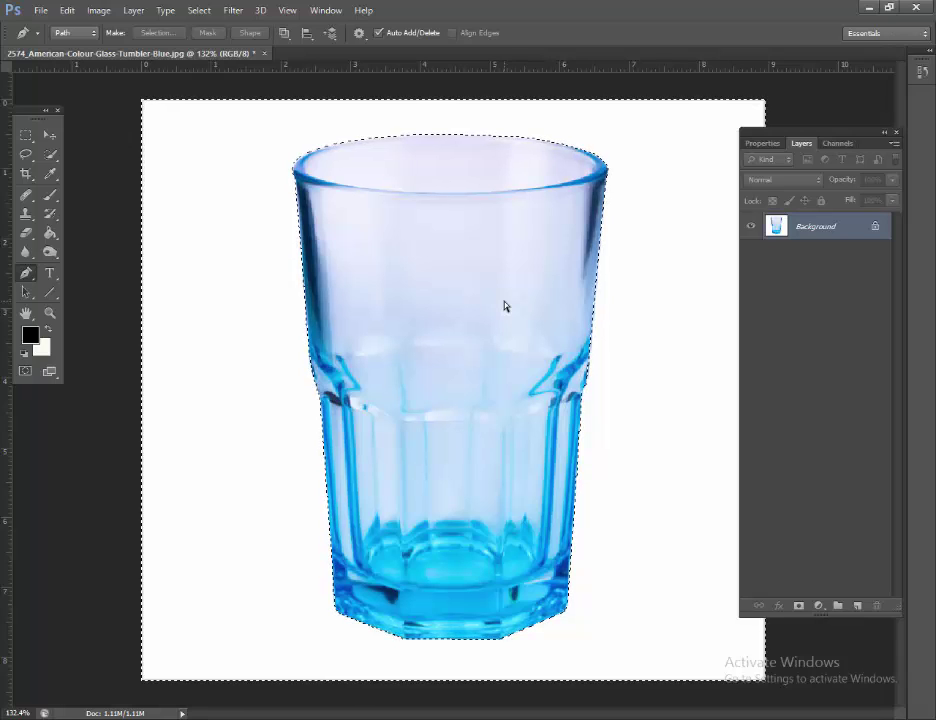
pyautogui.hotkey('shift', 'F5')
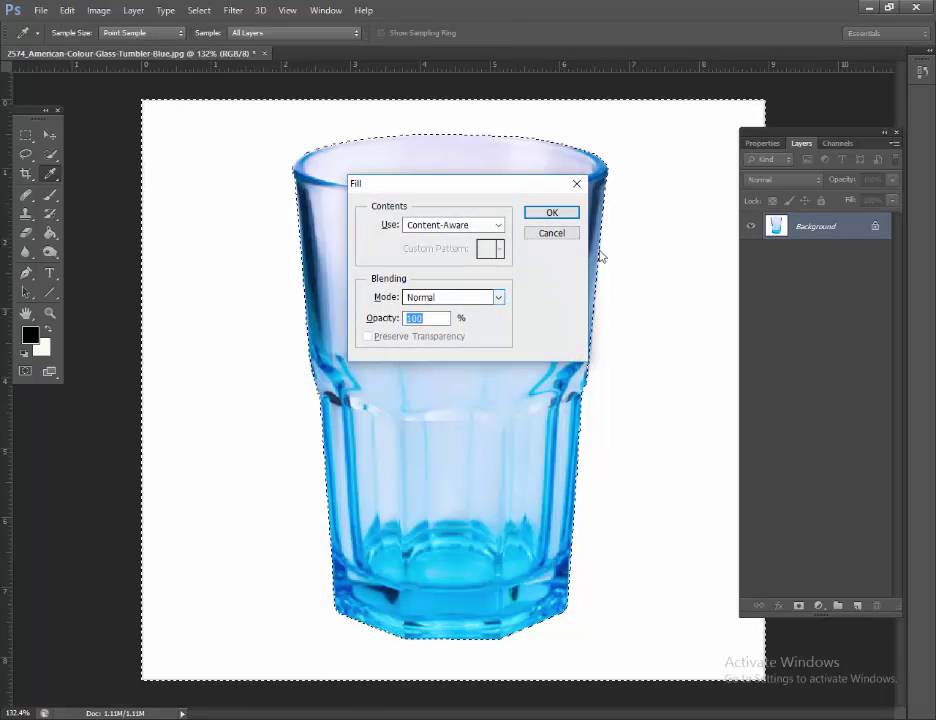
pyautogui.click(551, 212)
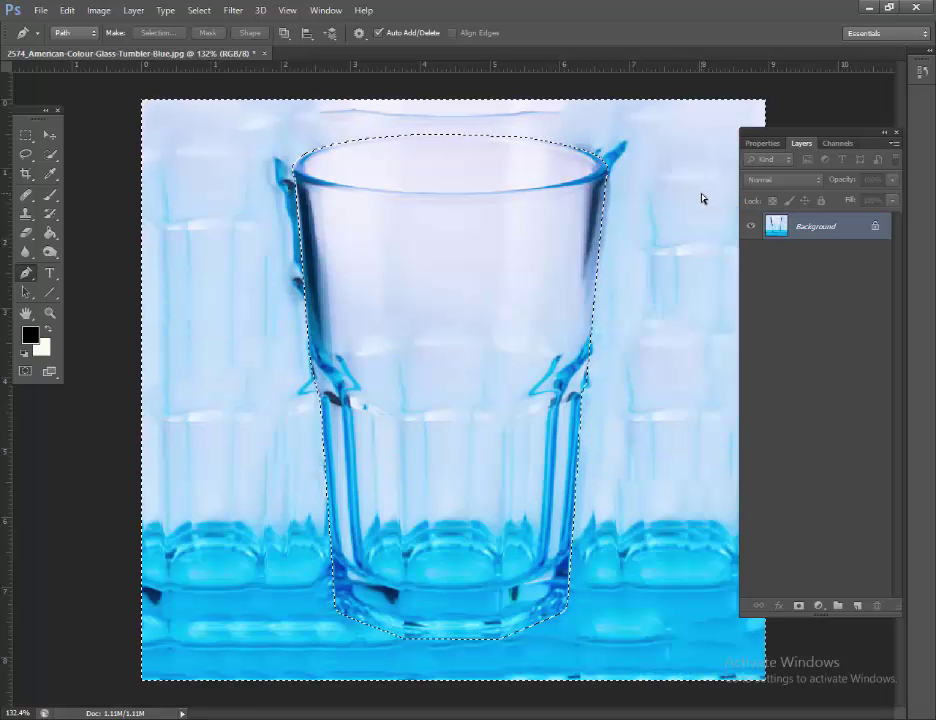
pyautogui.hotkey('ctrl', 'z')
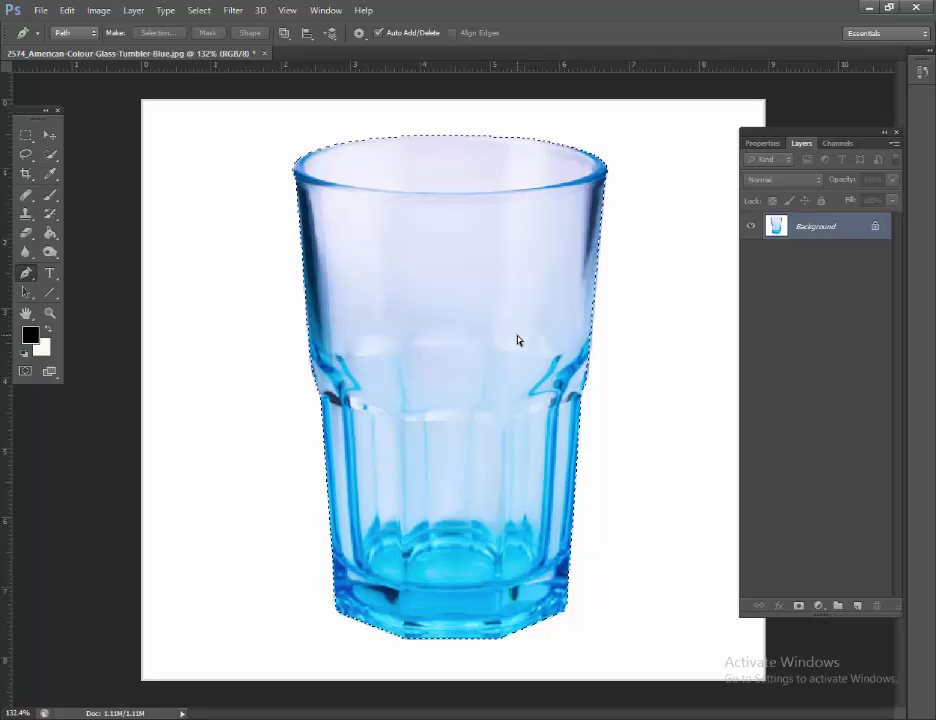
# Create a new document 11 inches wide and 11 inches high at a resolution of 300 pixels/inch.
pyautogui.click(42, 10)
pyautogui.click(58, 25)
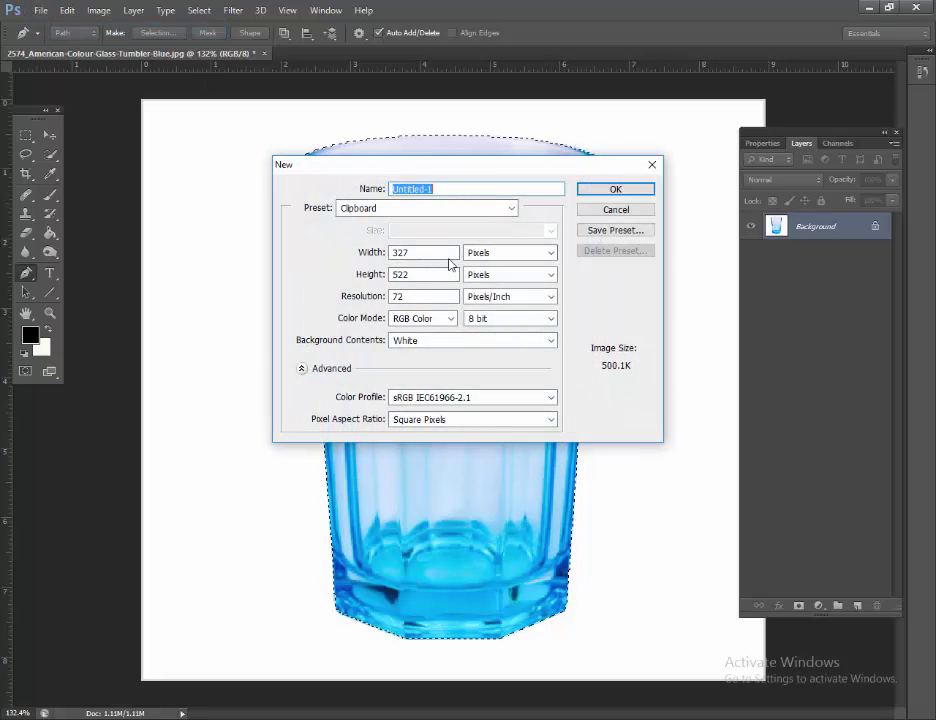
pyautogui.doubleClick(443, 255)
pyautogui.click(551, 253)
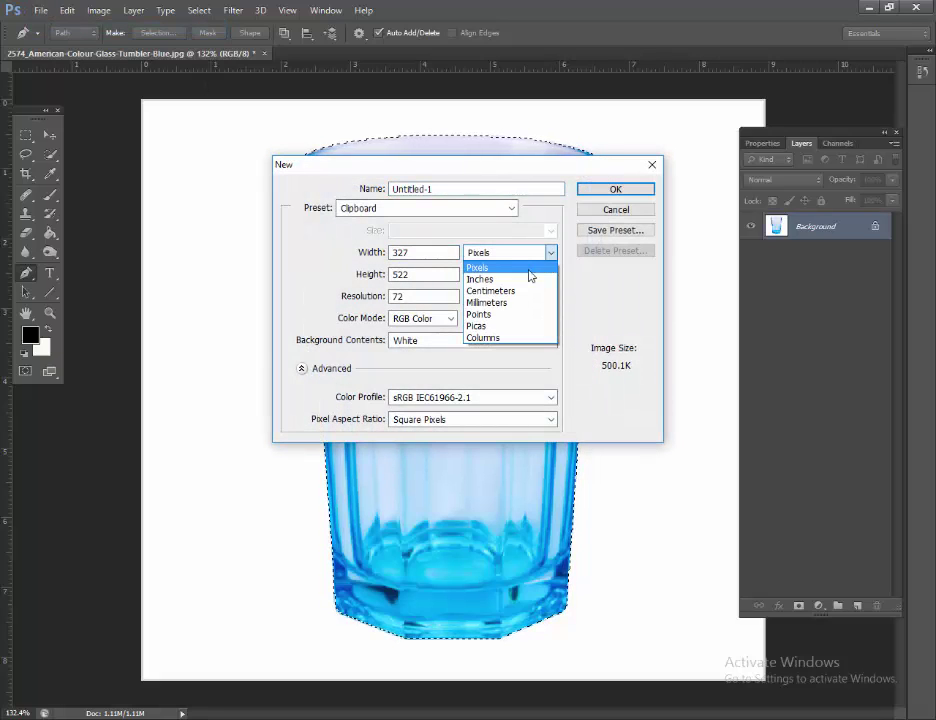
pyautogui.click(530, 278)
pyautogui.doubleClick(423, 253)
pyautogui.write('1')
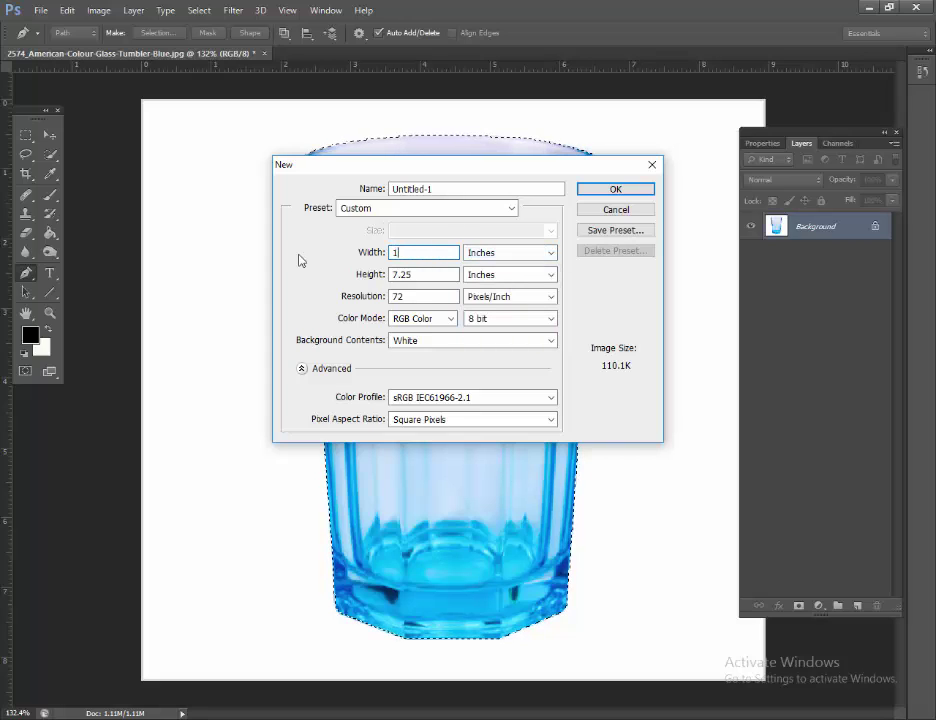
pyautogui.write('1')
pyautogui.doubleClick(434, 273)
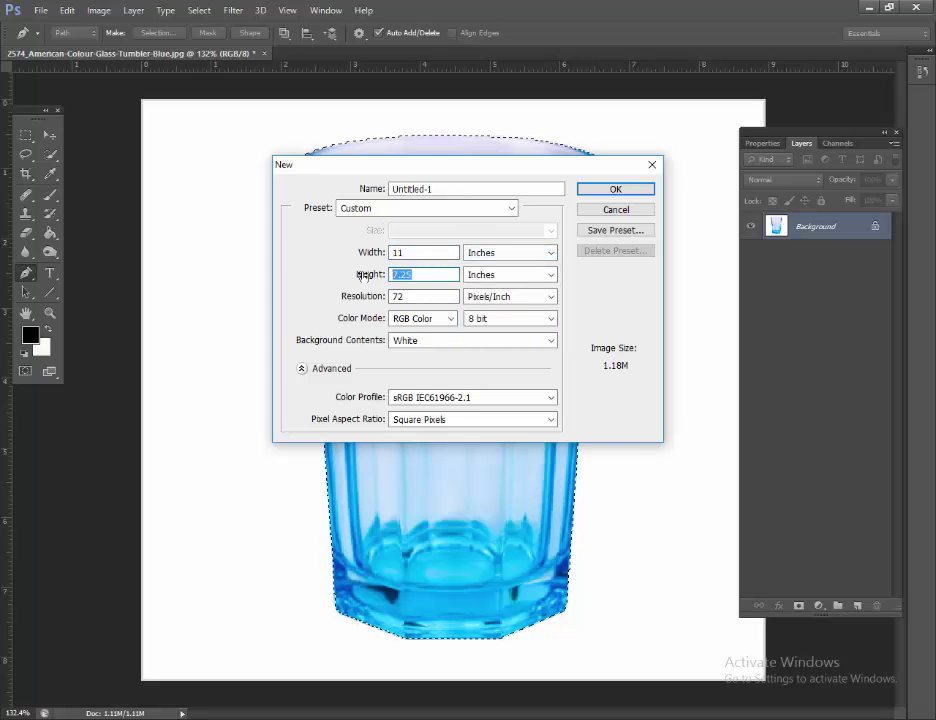
pyautogui.write('11')
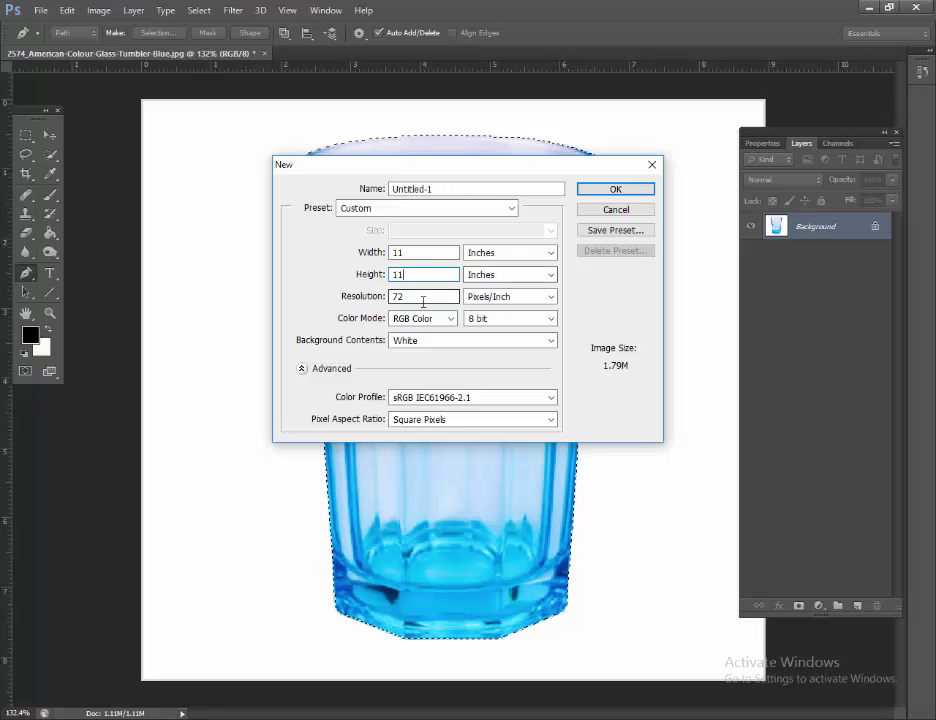
pyautogui.doubleClick(423, 297)
pyautogui.write('300')
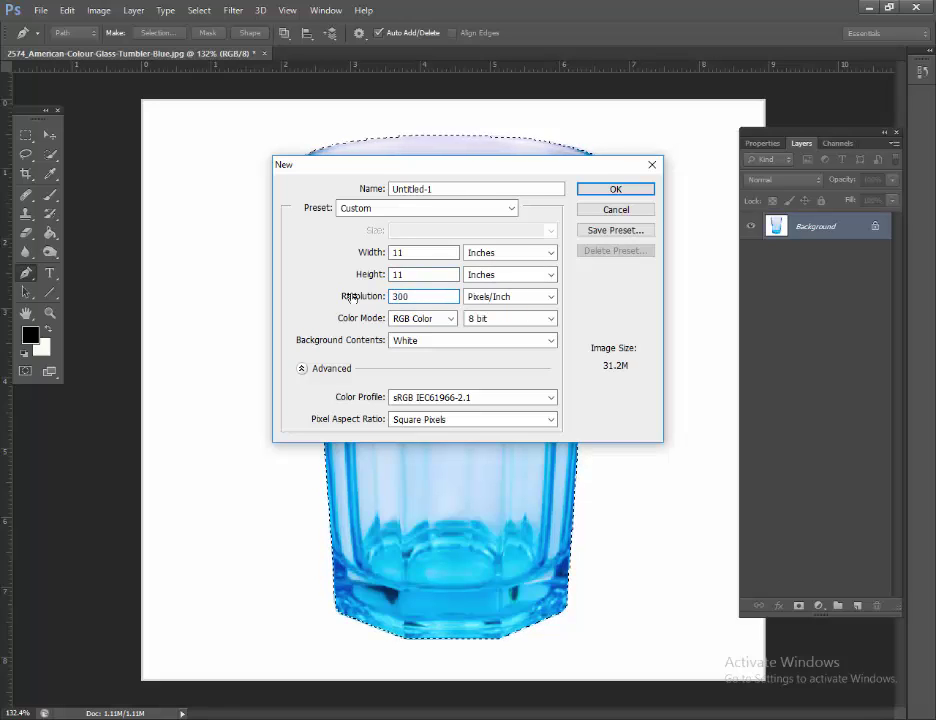
pyautogui.press('Return')
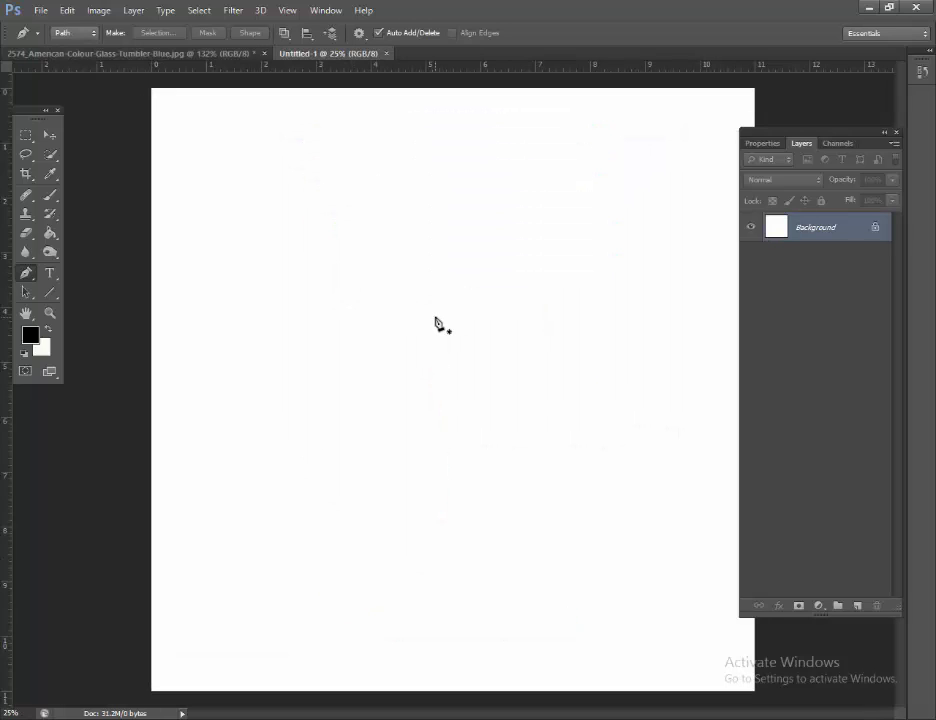
# Paste the copied glass, move it to the canvas's right side and scale it to about 277% width and 251% height.
pyautogui.hotkey('ctrl', 'v')
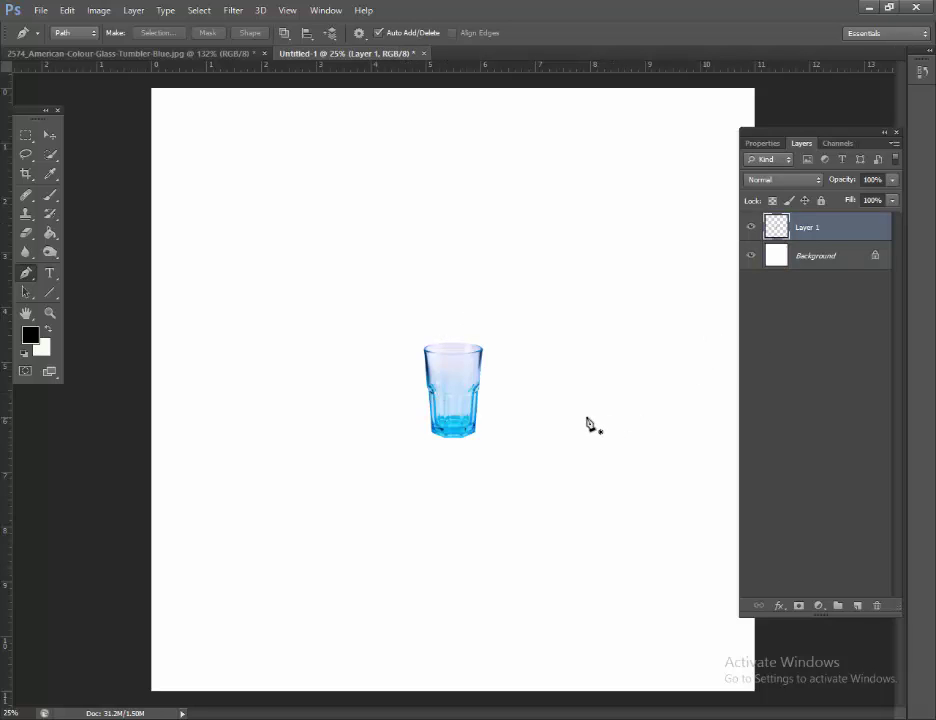
pyautogui.hotkey('ctrl', 't')
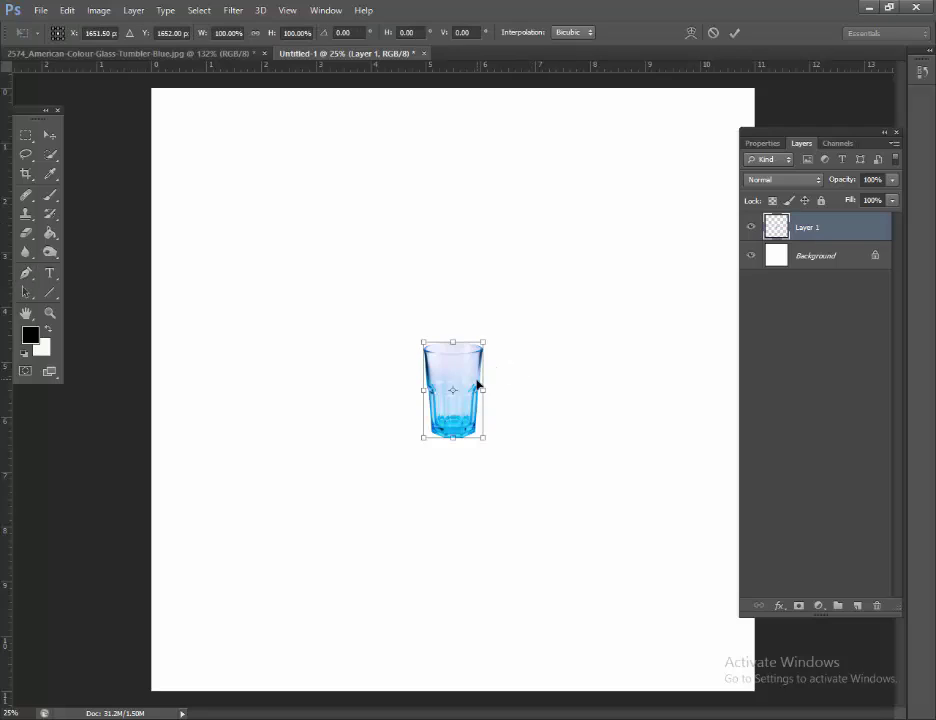
pyautogui.moveTo(456, 390); pyautogui.dragTo(597, 383)
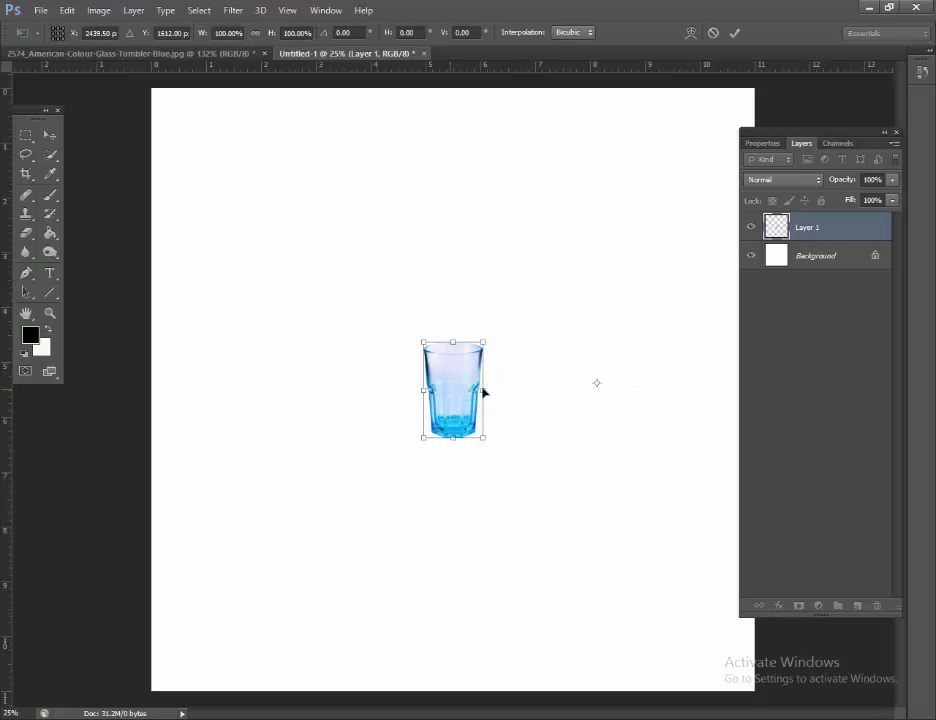
pyautogui.moveTo(481, 390); pyautogui.dragTo(580, 398)
pyautogui.moveTo(606, 346); pyautogui.dragTo(708, 226)
pyautogui.moveTo(657, 366); pyautogui.dragTo(654, 386)
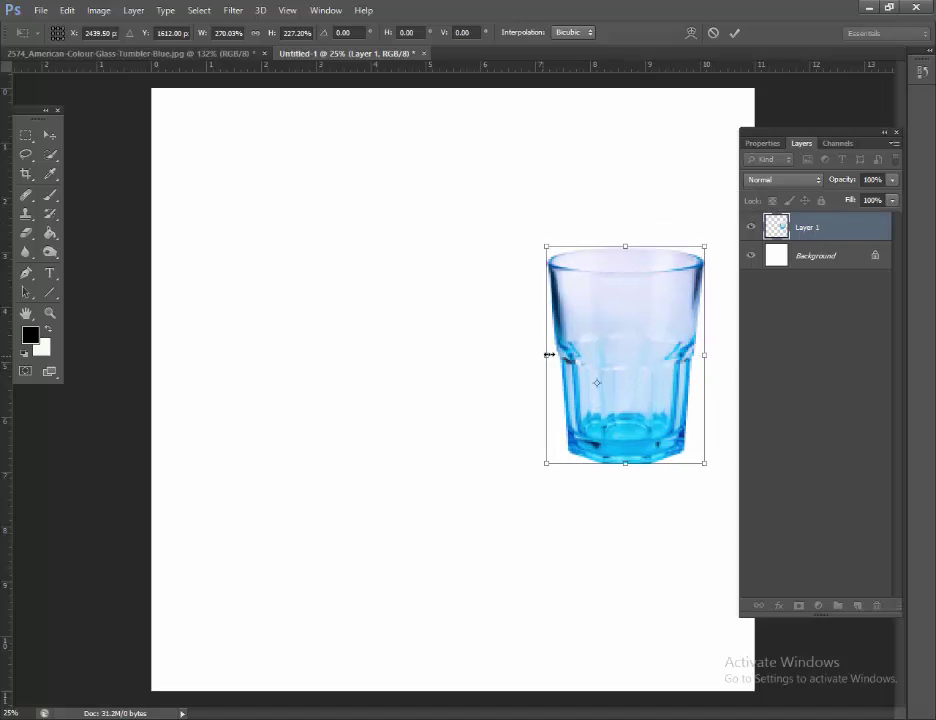
pyautogui.moveTo(545, 355); pyautogui.dragTo(556, 355)
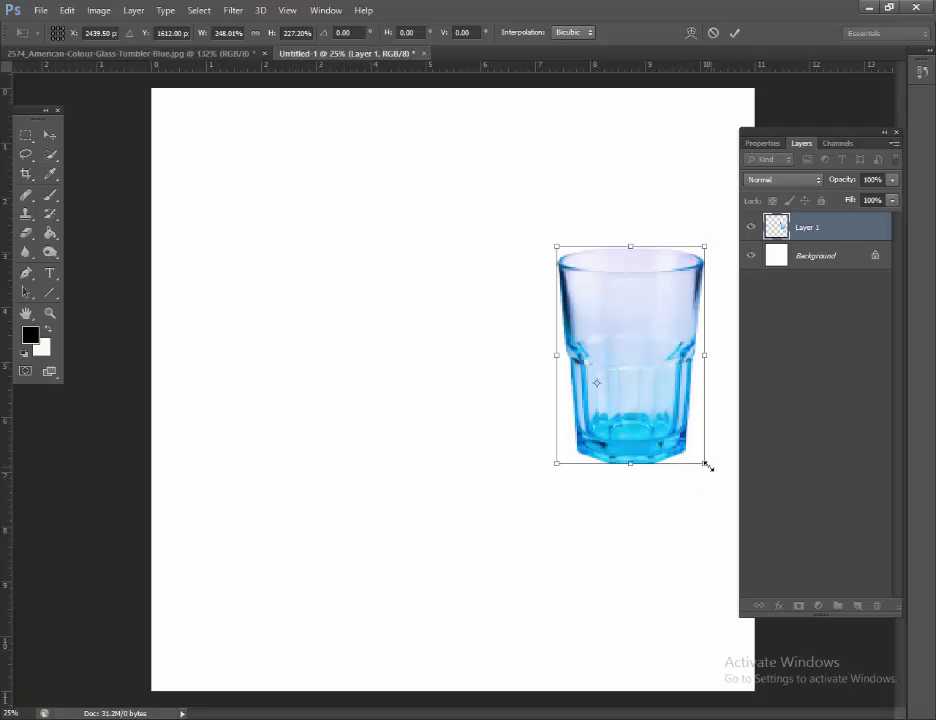
pyautogui.moveTo(707, 465); pyautogui.dragTo(723, 487)
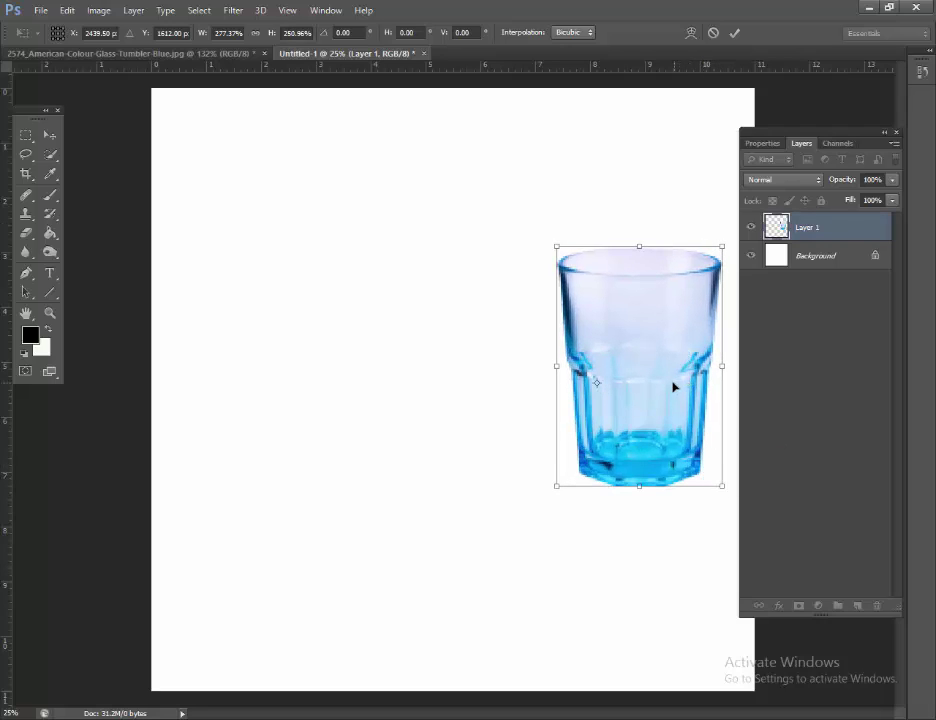
pyautogui.press('Return')
pyautogui.press('p')
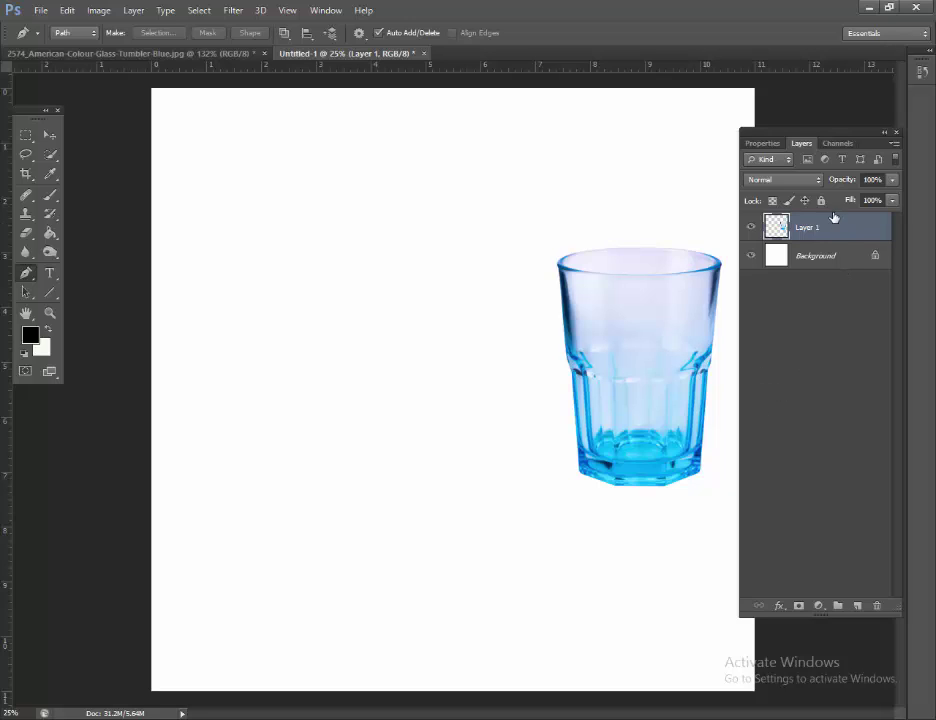
# Add a Drop Shadow to the glass layer with its angle set to 0 degrees.
pyautogui.rightClick(810, 230)
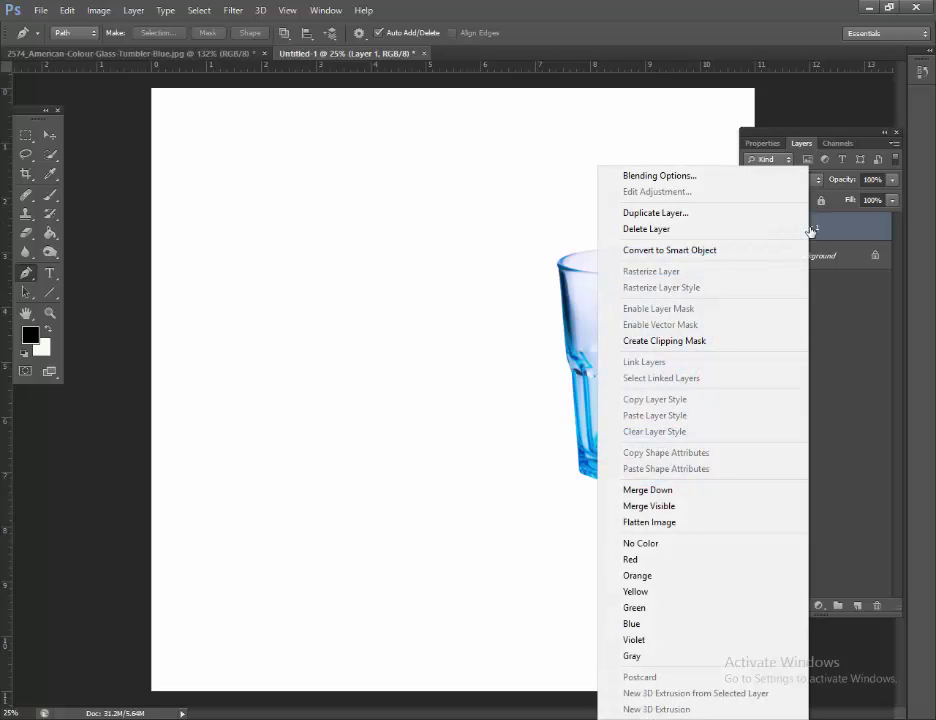
pyautogui.click(665, 178)
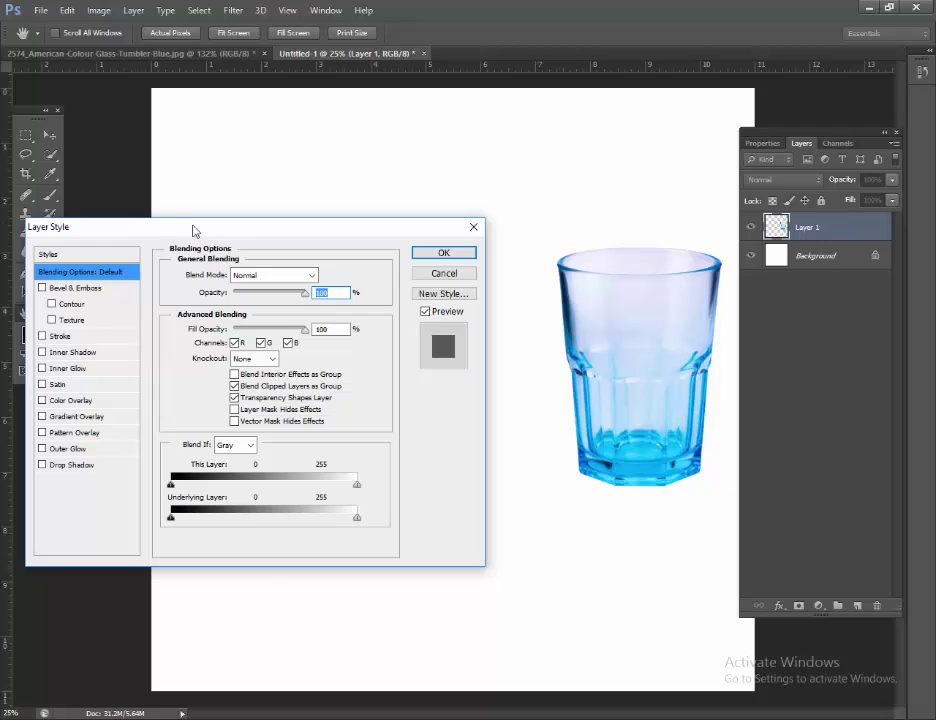
pyautogui.moveTo(193, 231); pyautogui.dragTo(209, 188)
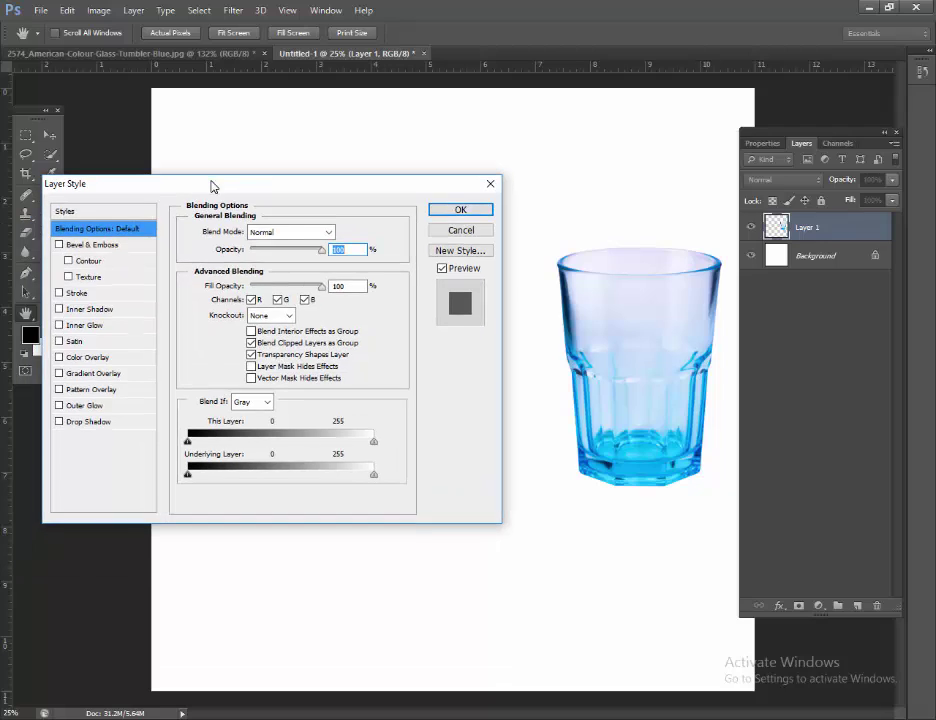
pyautogui.click(85, 423)
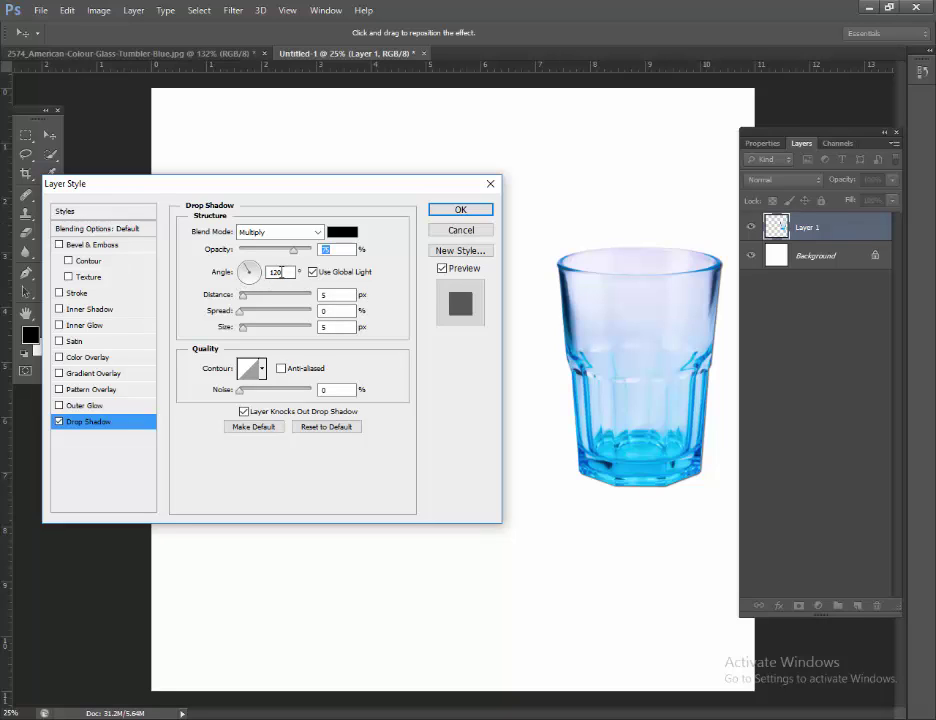
pyautogui.doubleClick(276, 272)
pyautogui.write('0')
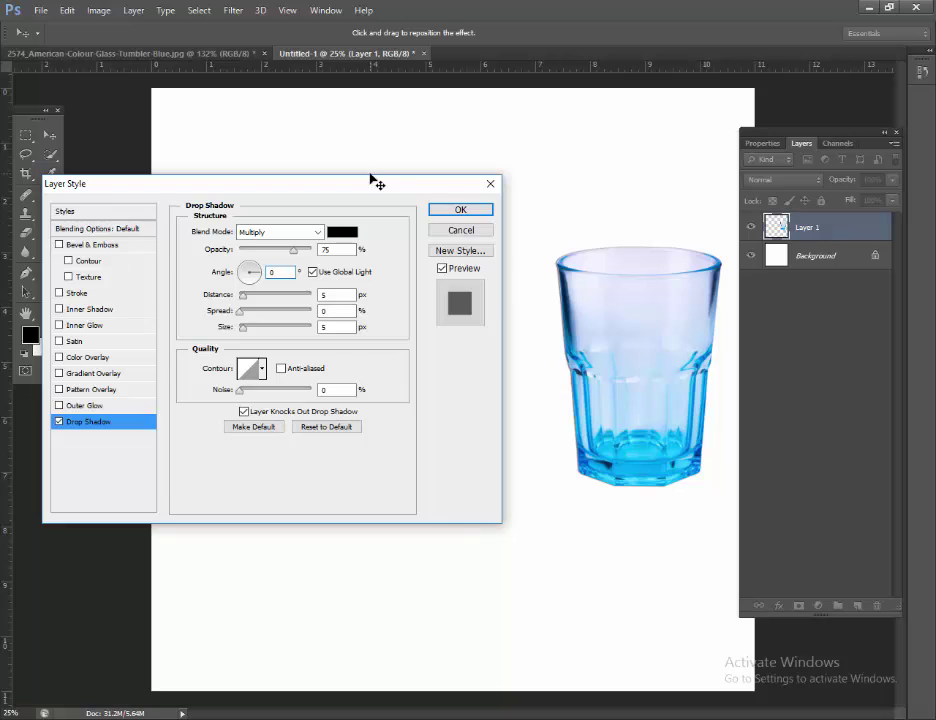
# Set the drop shadow's distance to about 43 px and apply the layer style.
pyautogui.moveTo(372, 180); pyautogui.dragTo(149, 189)
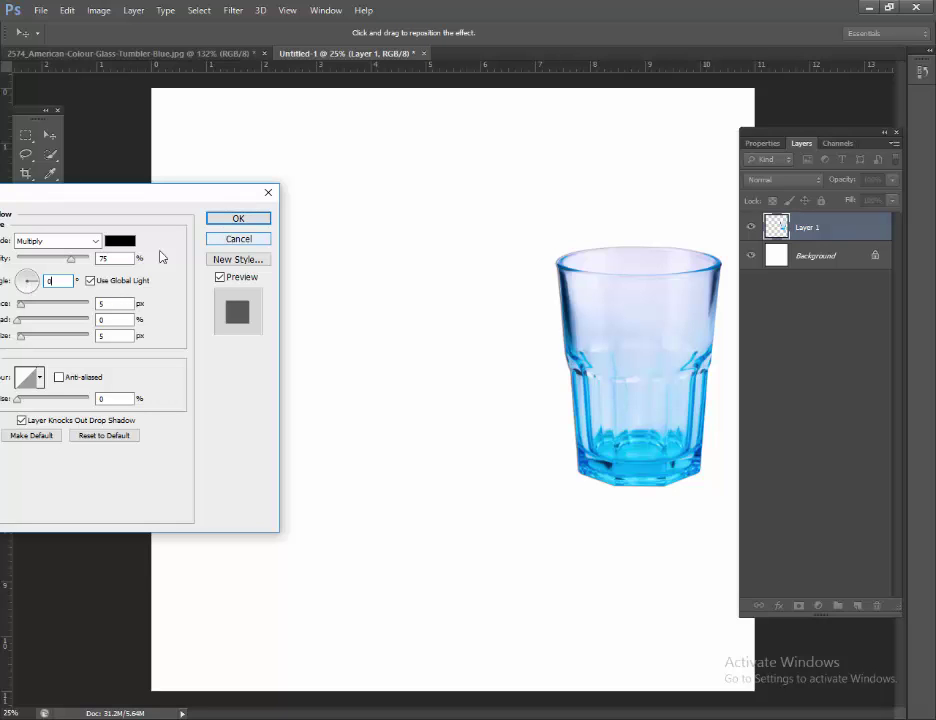
pyautogui.moveTo(100, 194); pyautogui.dragTo(193, 188)
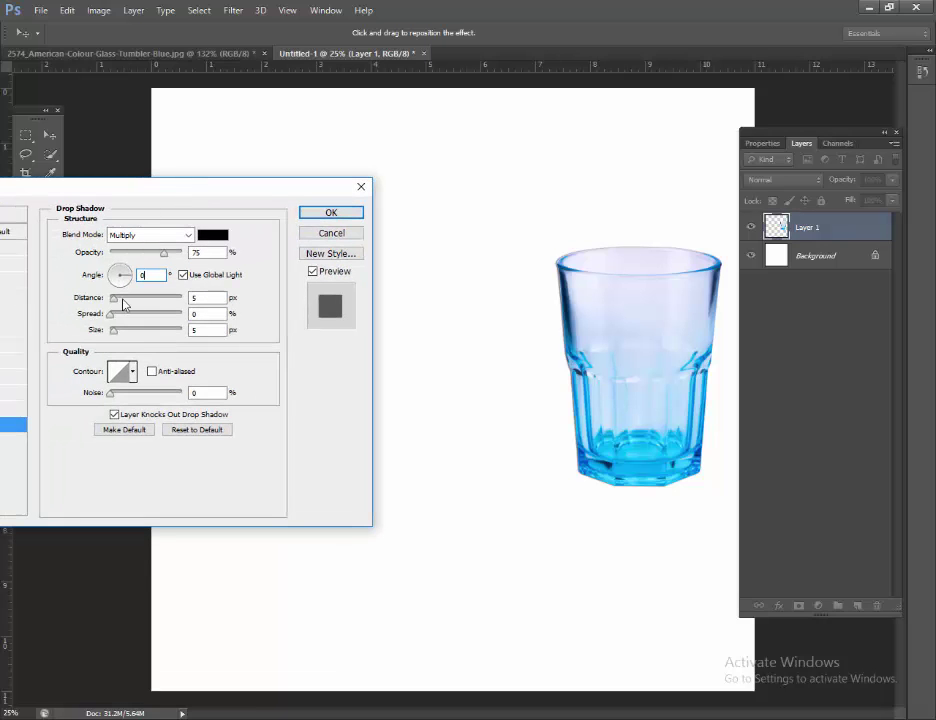
pyautogui.moveTo(124, 302); pyautogui.dragTo(150, 302)
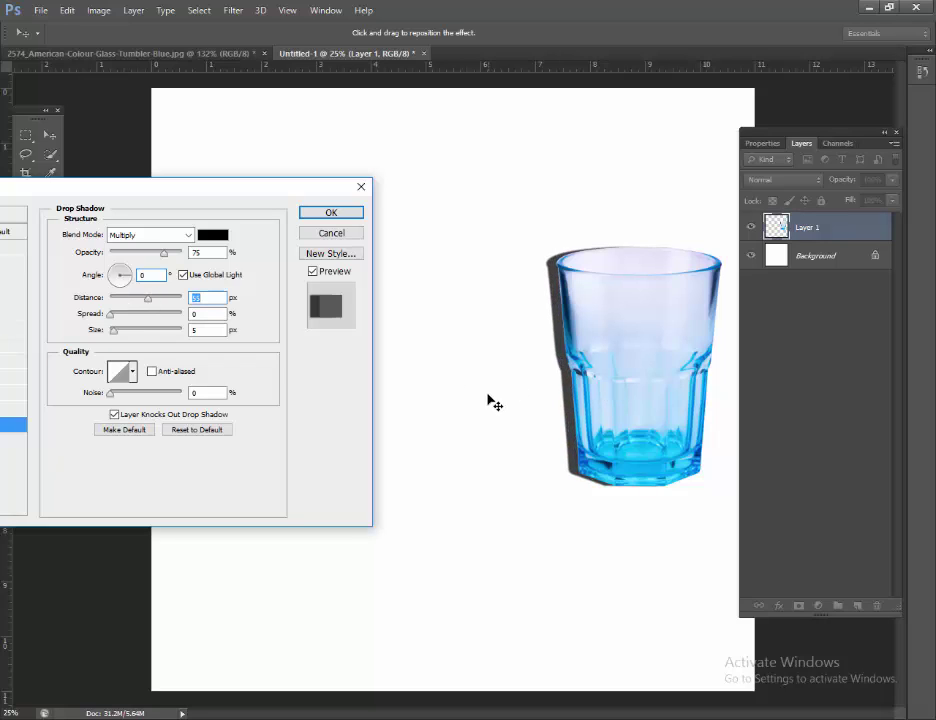
pyautogui.moveTo(150, 304); pyautogui.dragTo(142, 304)
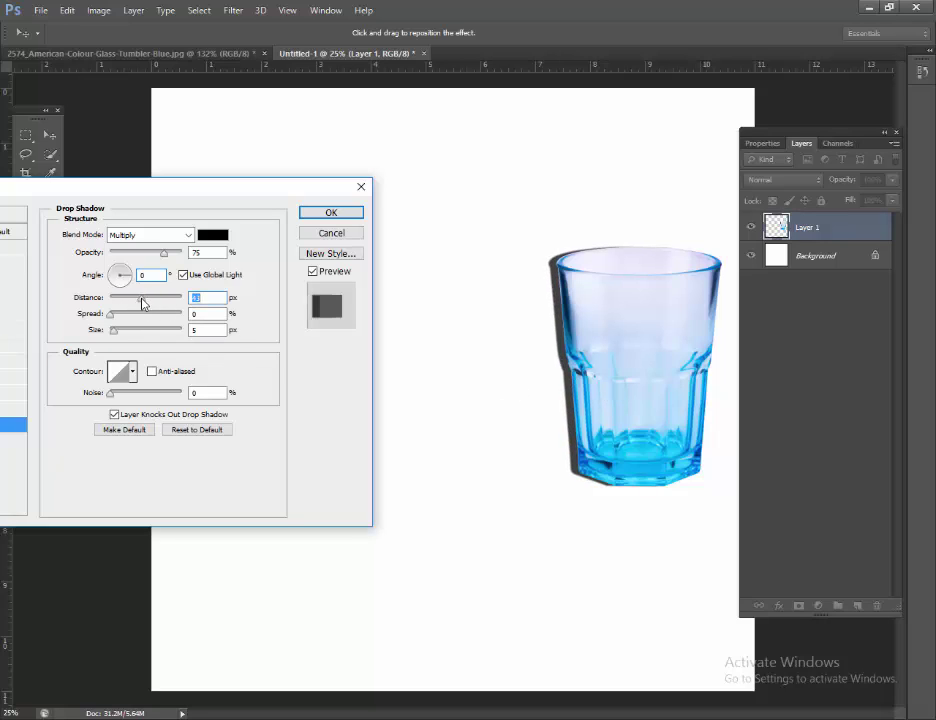
pyautogui.click(333, 215)
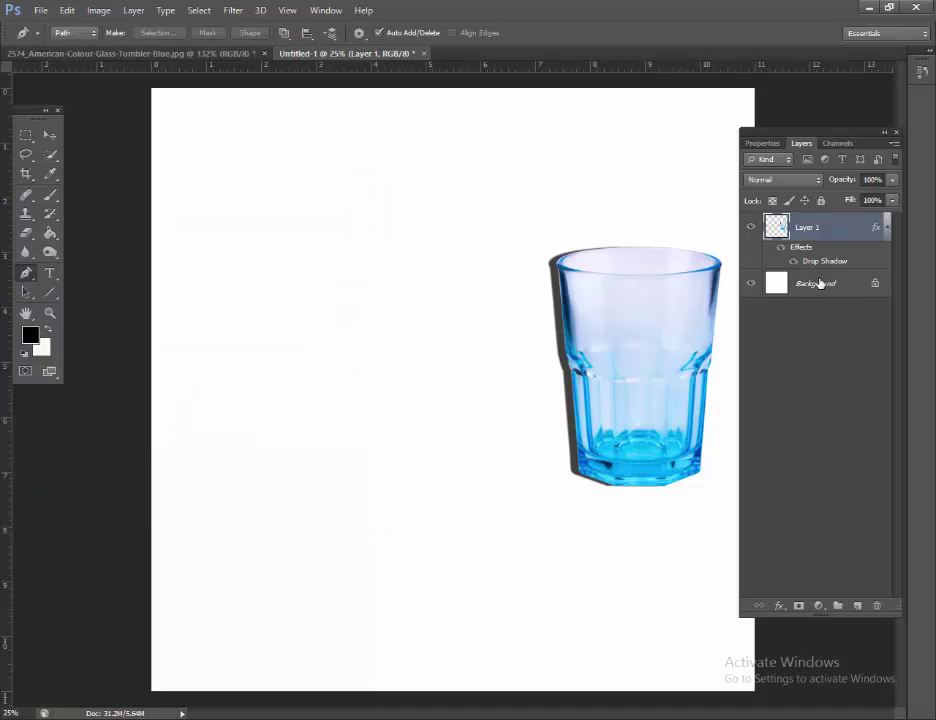
# Convert the glass's Drop Shadow effect into a separate layer.
pyautogui.rightClick(823, 264)
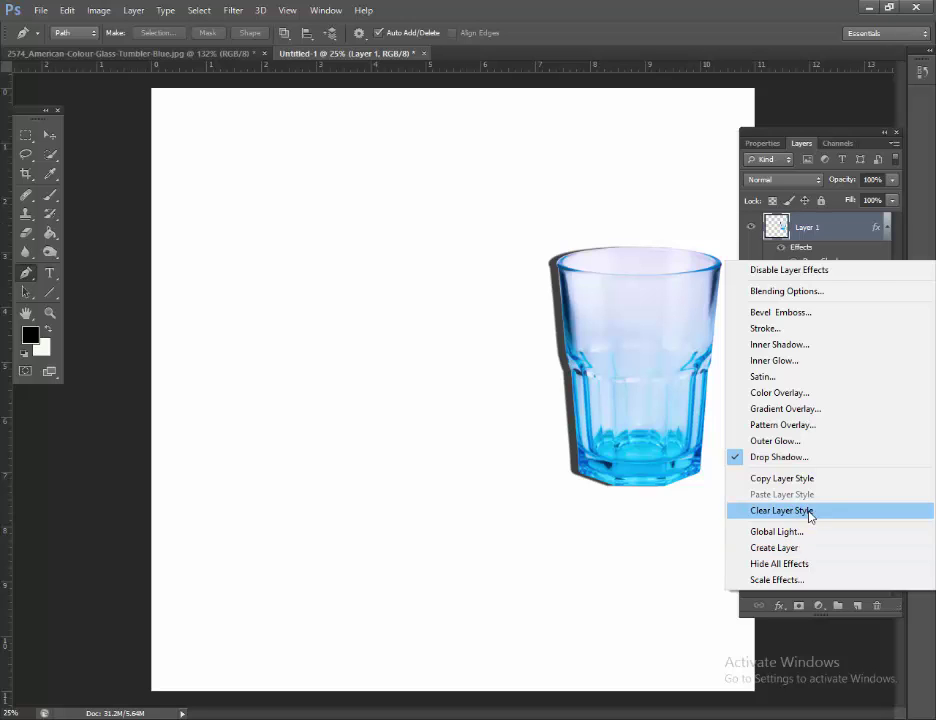
pyautogui.click(791, 550)
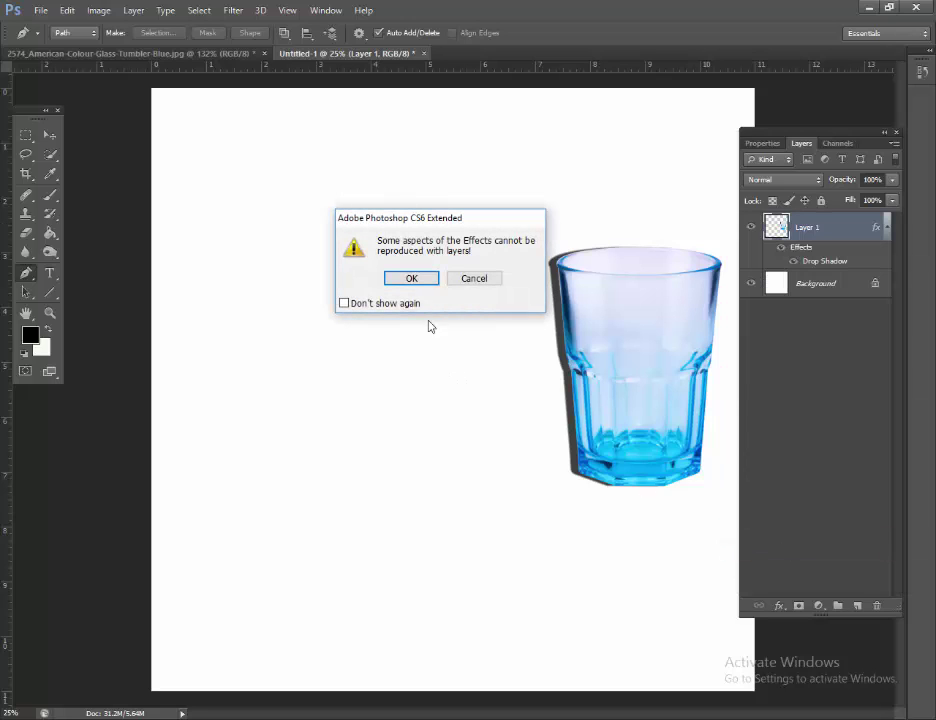
pyautogui.click(416, 281)
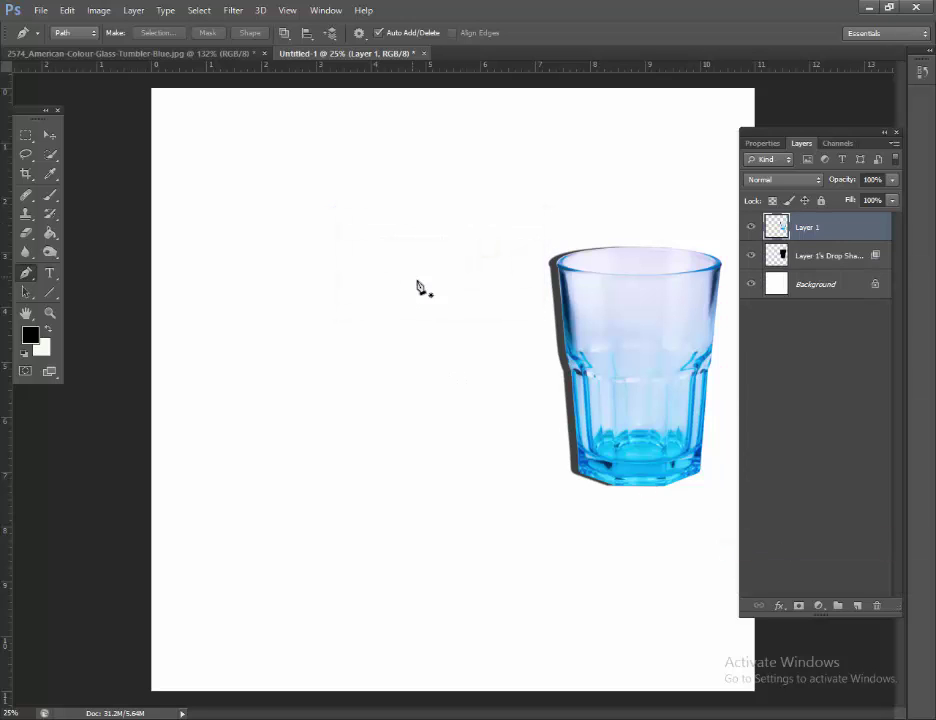
# Distort the drop shadow layer by pulling both upper corners far left, so it falls diagonally away from the glass's base.
pyautogui.click(815, 264)
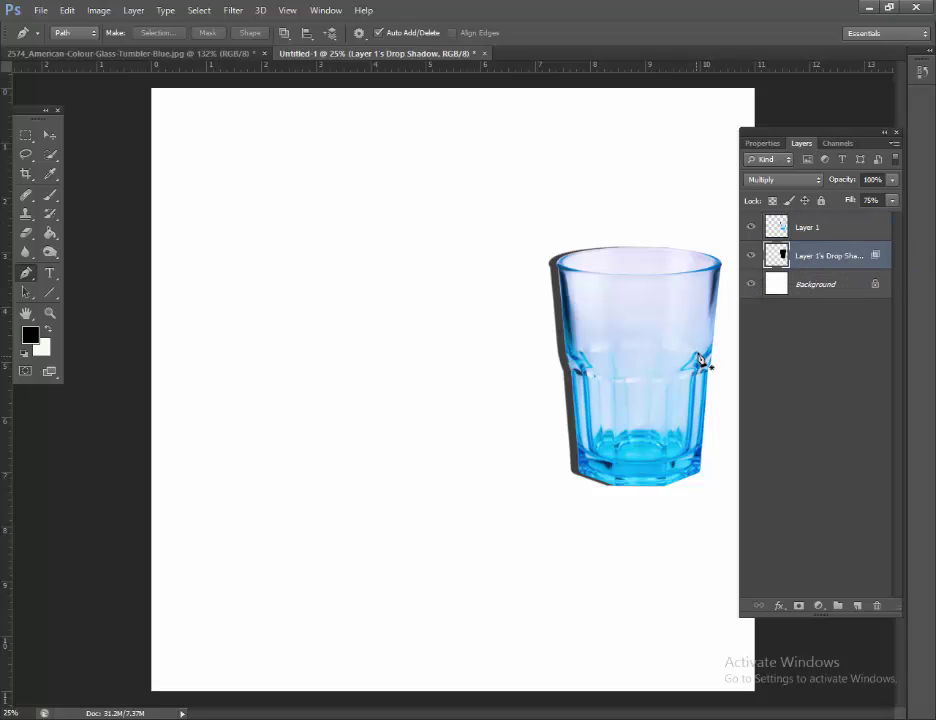
pyautogui.hotkey('ctrl', 't')
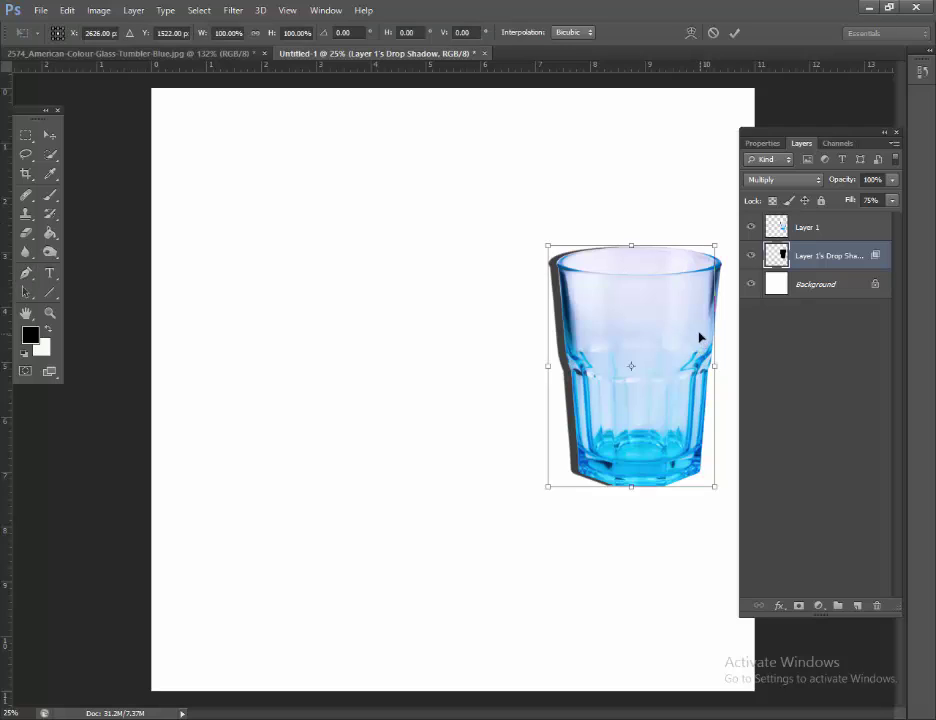
pyautogui.rightClick(595, 308)
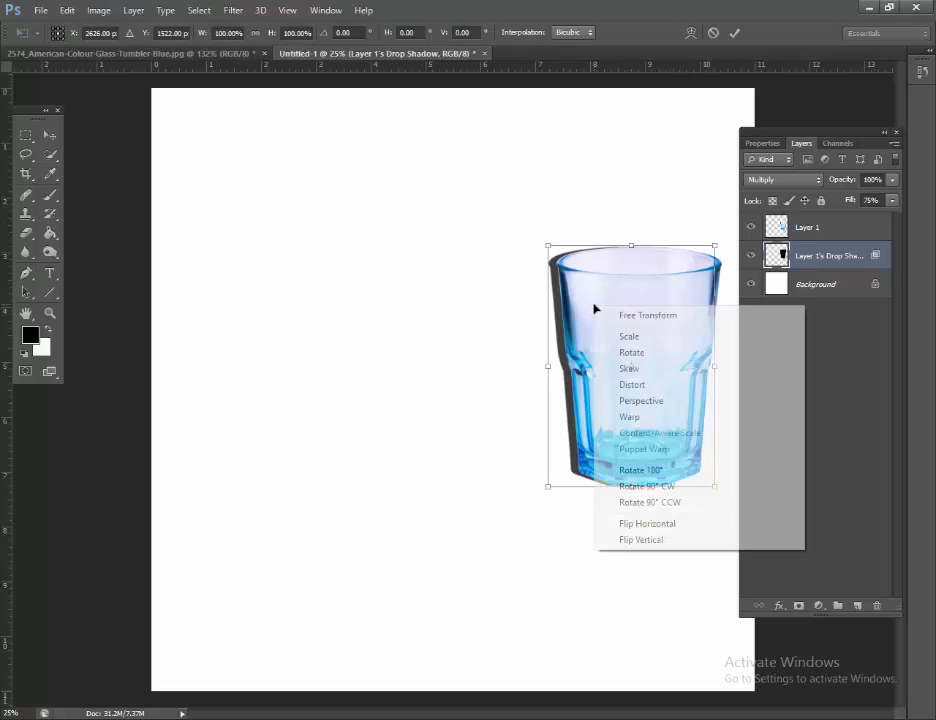
pyautogui.click(645, 386)
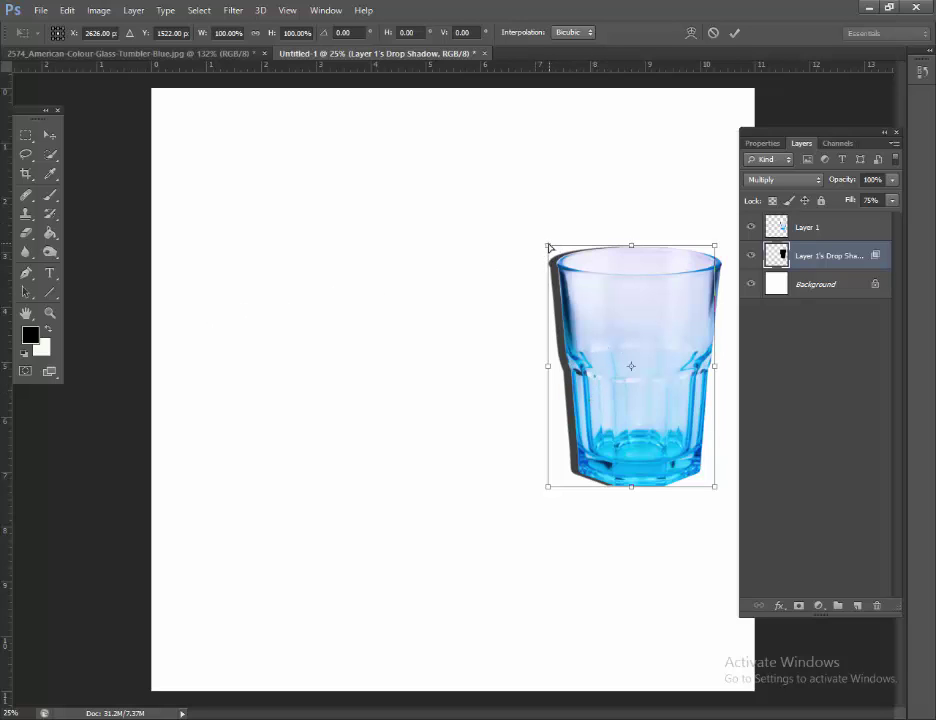
pyautogui.moveTo(536, 252); pyautogui.dragTo(175, 286)
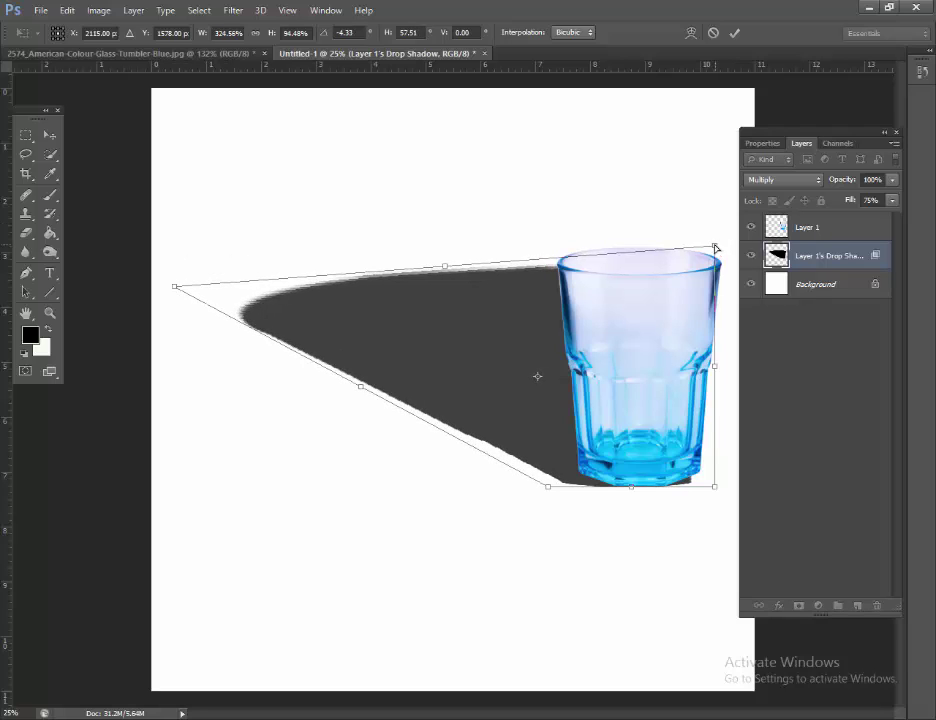
pyautogui.moveTo(715, 247); pyautogui.dragTo(407, 258)
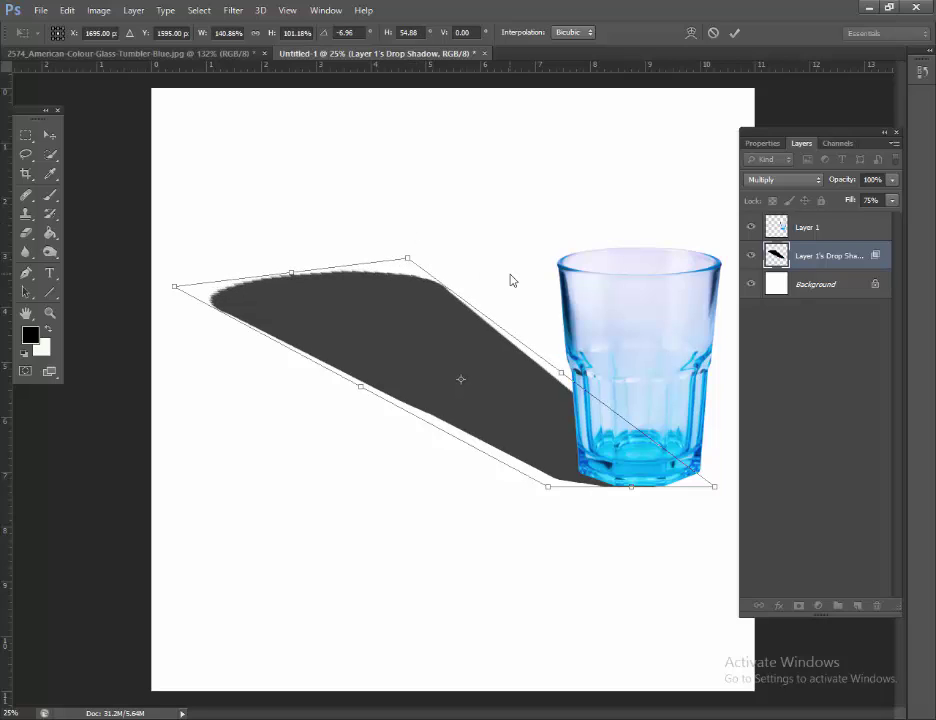
pyautogui.press('Return')
pyautogui.press('p')
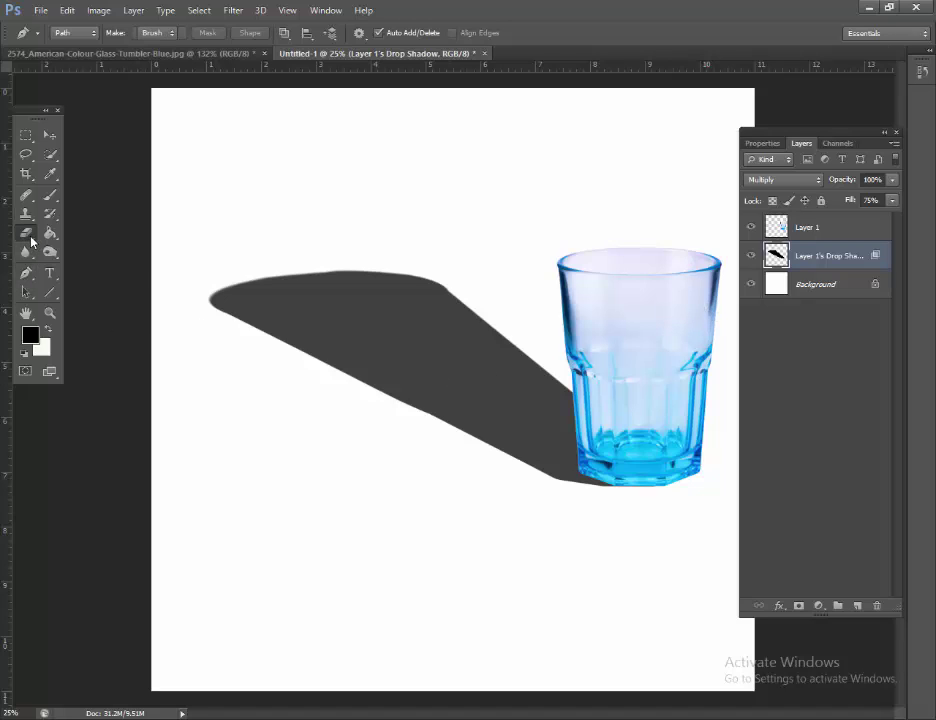
# Lighten the far end of the cast shadow with the Eraser at 26% opacity.
pyautogui.click(29, 237)
pyautogui.click(72, 238)
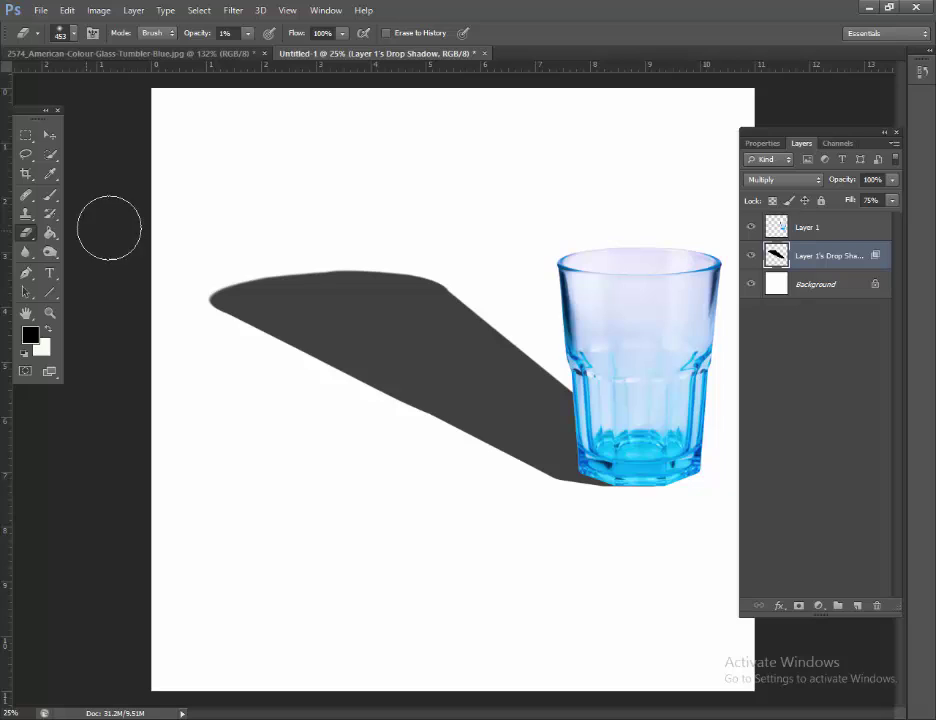
pyautogui.click(247, 33)
pyautogui.moveTo(247, 47); pyautogui.dragTo(266, 48)
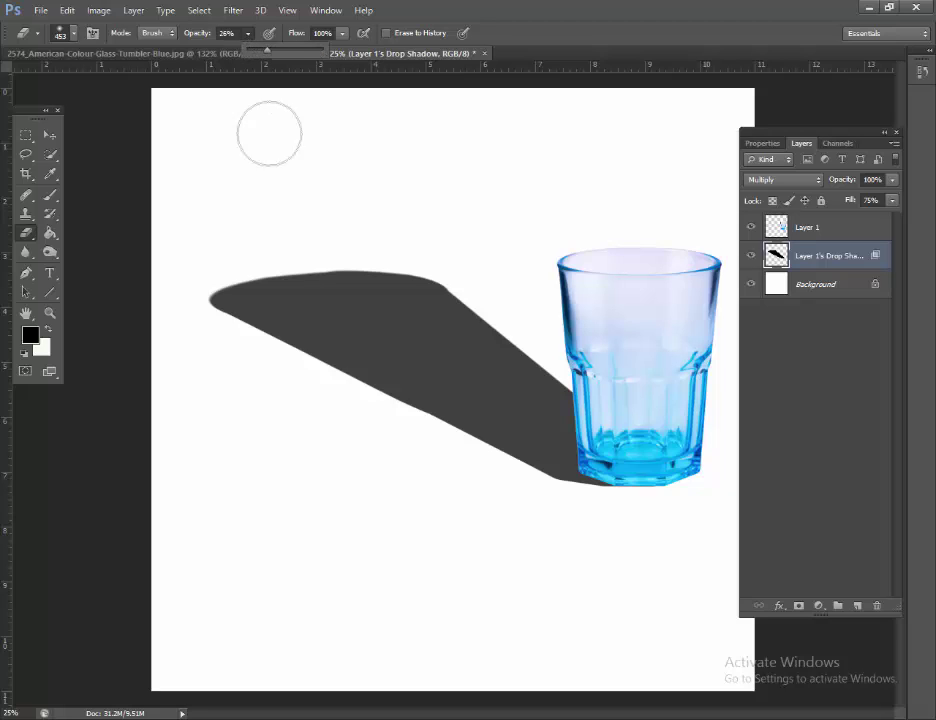
pyautogui.moveTo(251, 265)
pyautogui.mouseDown()
pyautogui.moveTo(224, 311)
pyautogui.moveTo(412, 263)
pyautogui.moveTo(221, 327)
pyautogui.mouseUp()
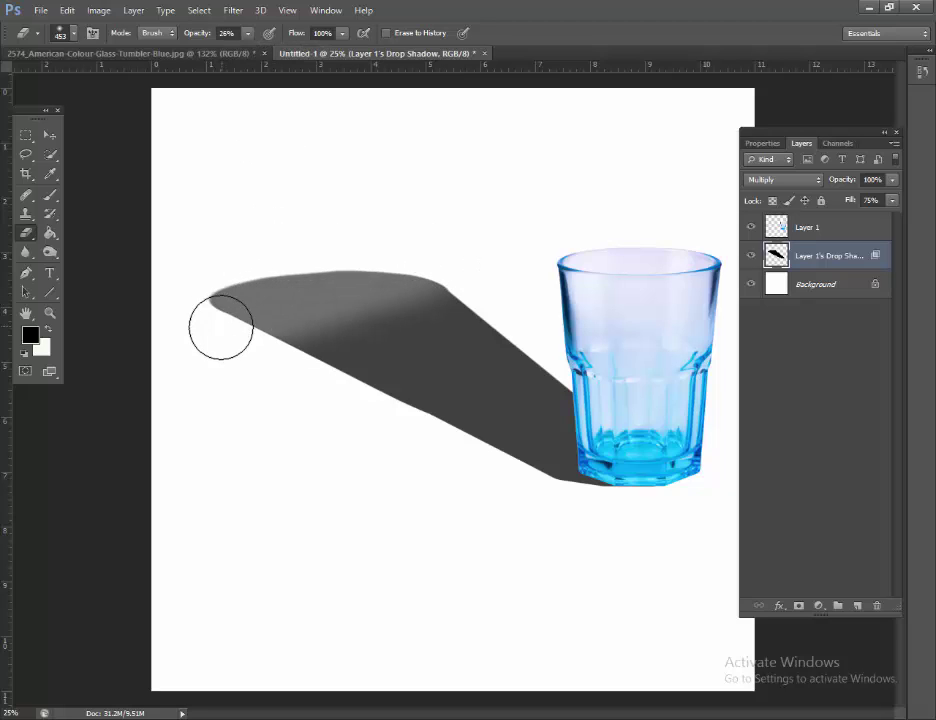
# Raise the Eraser's opacity to 69% and fade the outer half of the shadow more strongly.
pyautogui.click(248, 33)
pyautogui.moveTo(266, 53); pyautogui.dragTo(284, 52)
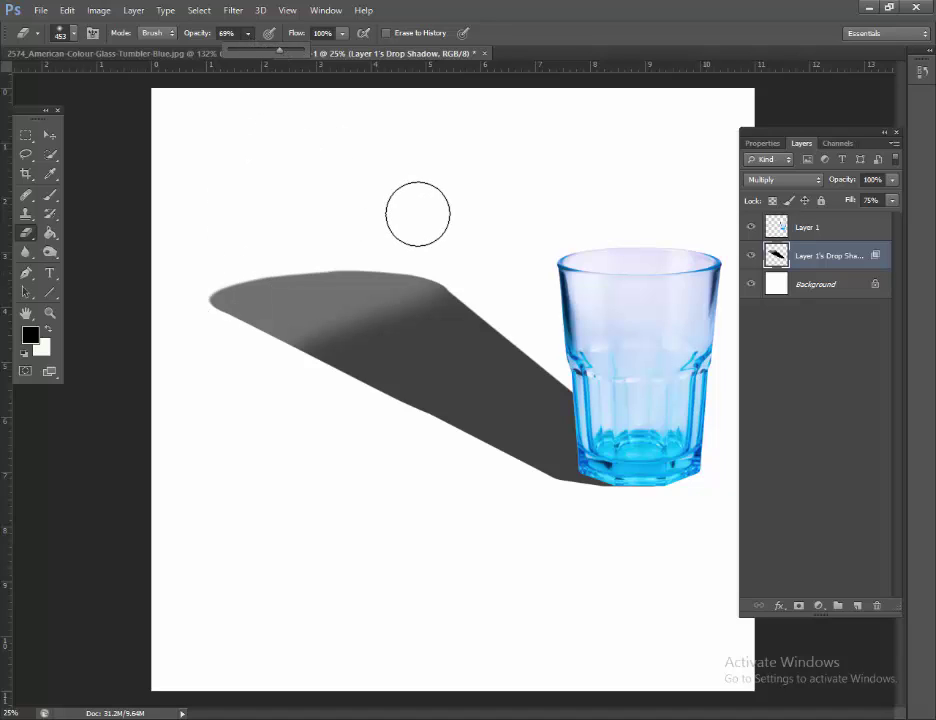
pyautogui.moveTo(360, 285); pyautogui.dragTo(288, 240)
pyautogui.moveTo(384, 251); pyautogui.dragTo(299, 393)
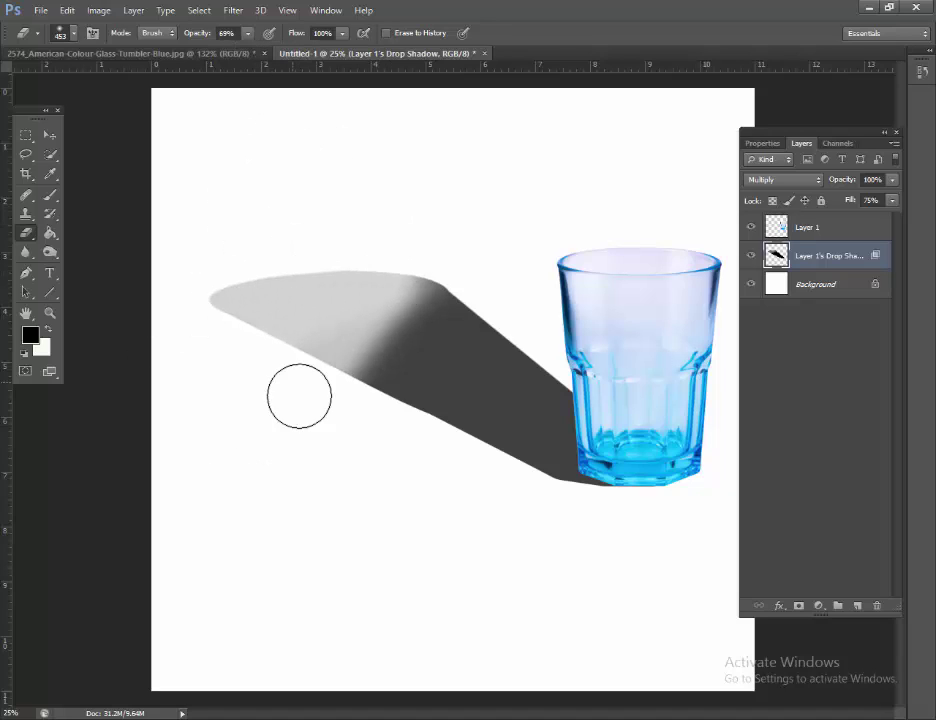